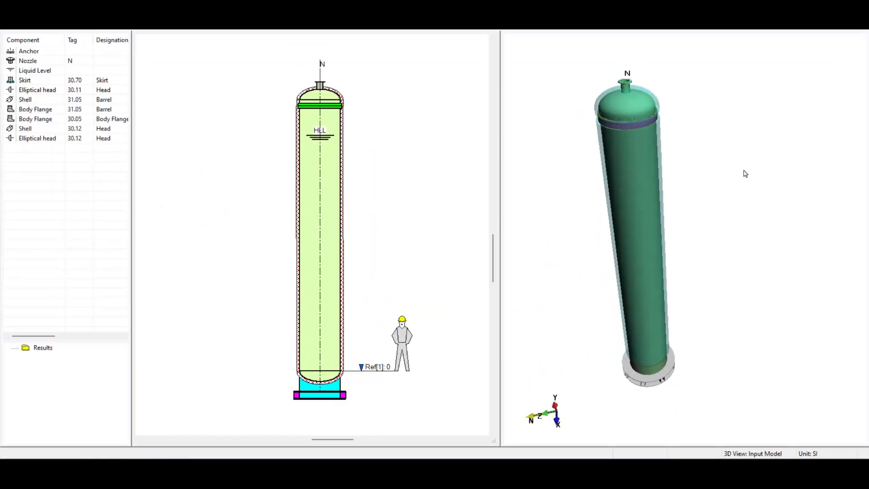
- Orbit and zoom the 3D view to inspect the vessel model from different angles
left_click_drag(744, 170, 750, 205)
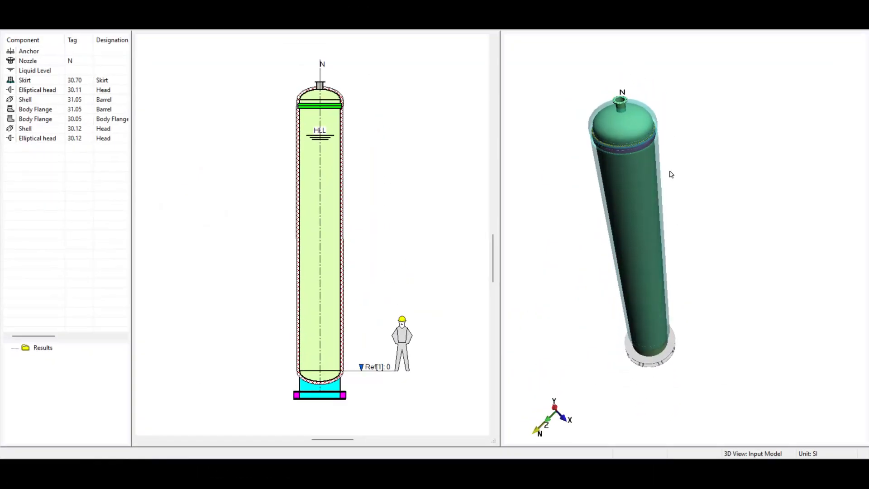
scroll(615, 96, "up", 3)
middle_click_drag(615, 96, 687, 225)
scroll(688, 226, "up", 4)
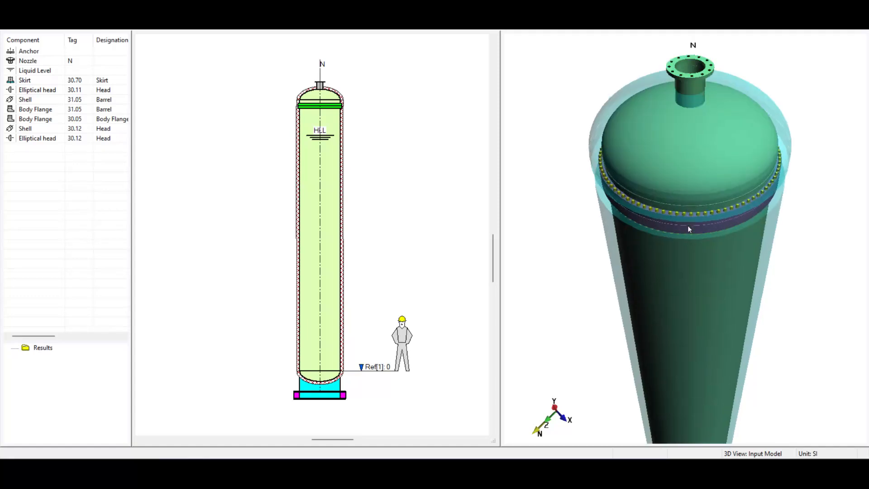
left_click_drag(688, 225, 714, 86)
scroll(714, 86, "down", 2)
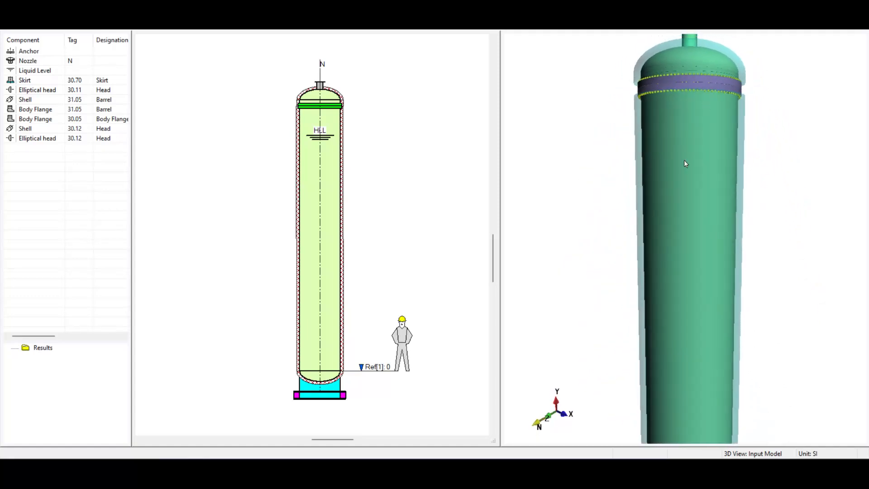
scroll(688, 306, "down", 3)
middle_click_drag(688, 306, 673, 81)
left_click_drag(674, 85, 625, 319)
middle_click_drag(625, 320, 623, 141)
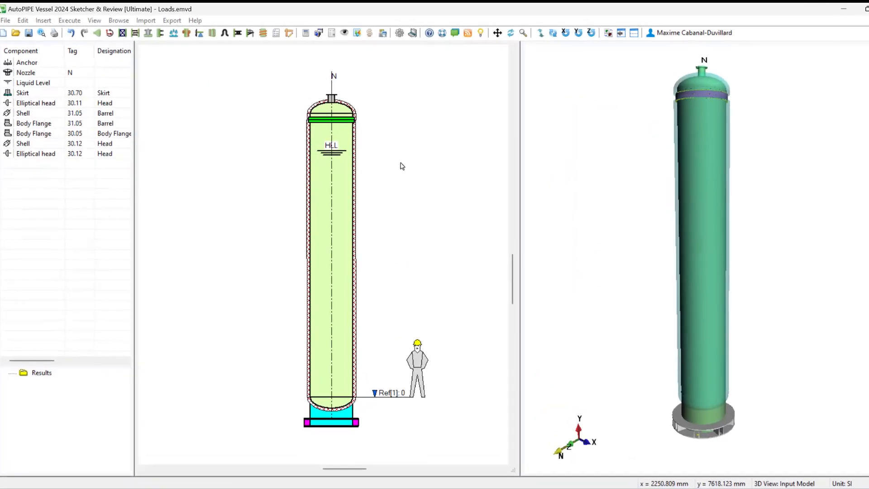
- Open the vessel properties and review the load conditions of the Operating, Lifted and Erected cases
double_click(386, 165)
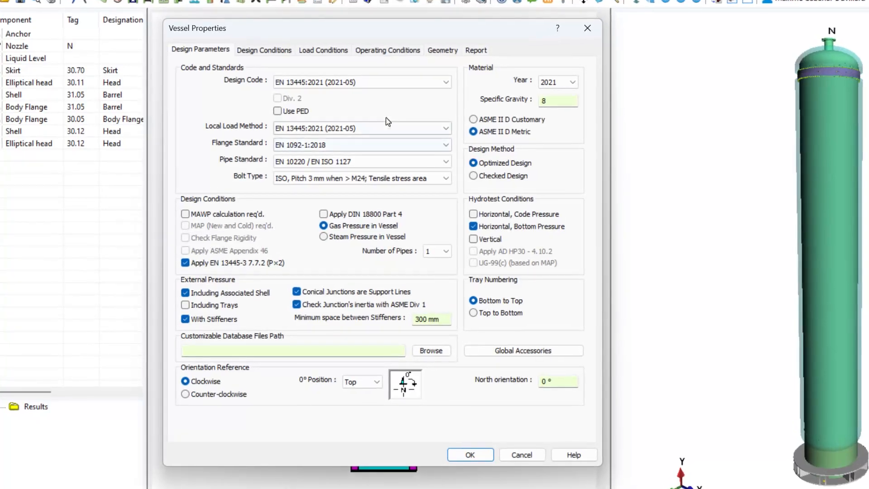
left_click(316, 51)
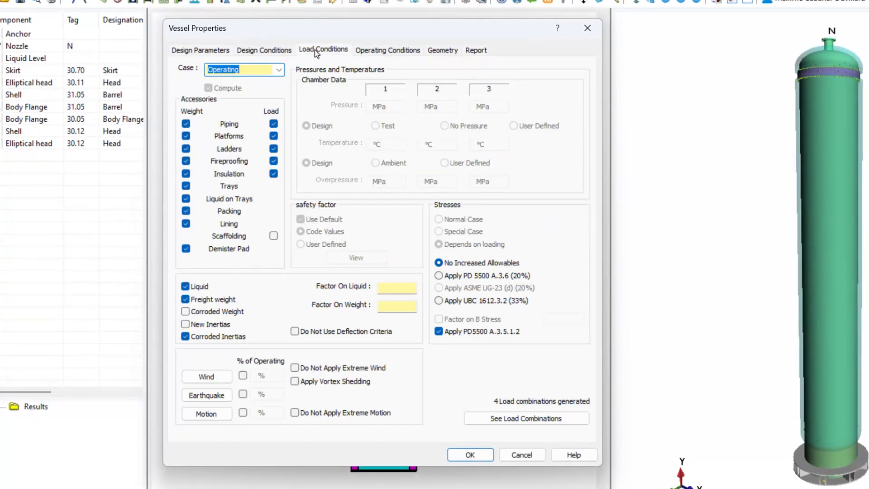
left_click(277, 74)
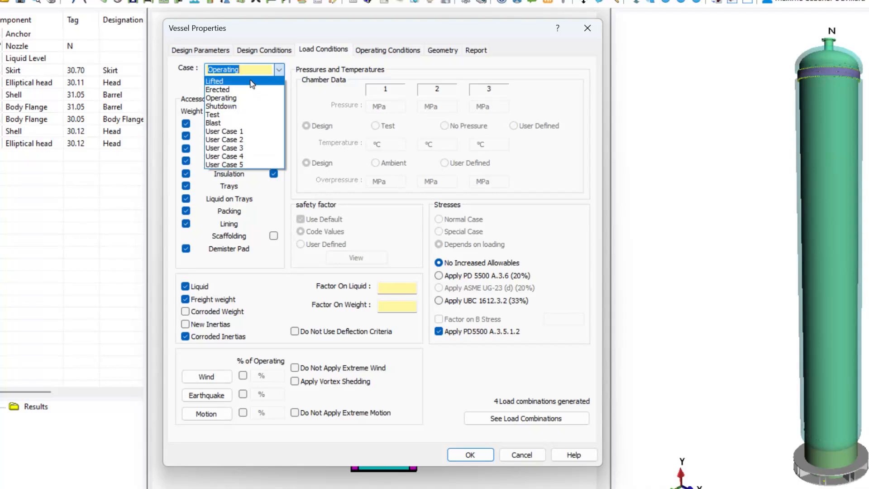
left_click(234, 101)
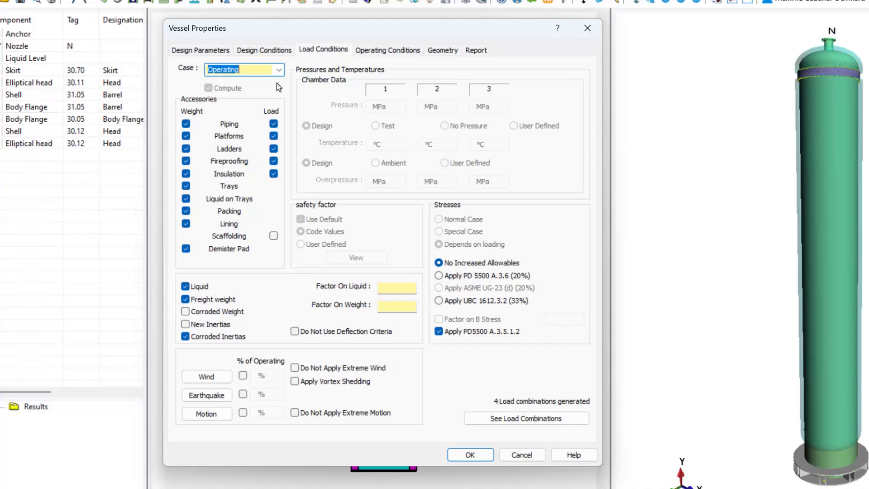
left_click(279, 70)
left_click(261, 81)
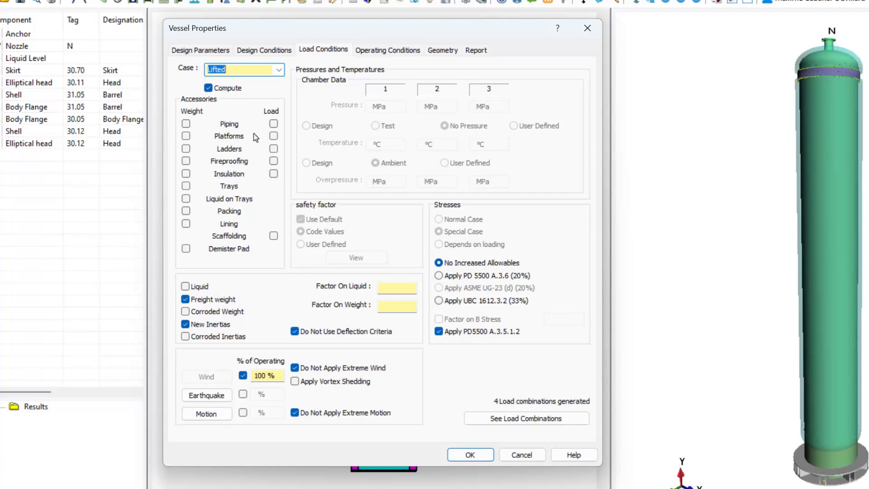
left_click(279, 70)
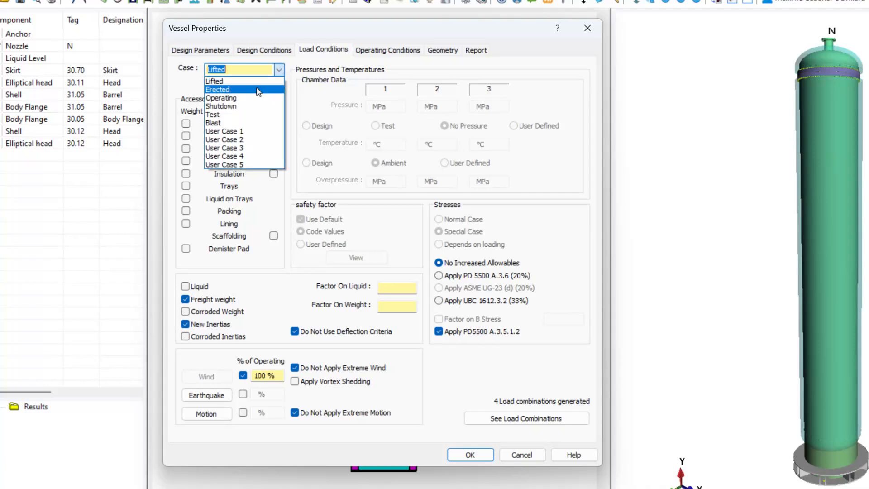
left_click(242, 94)
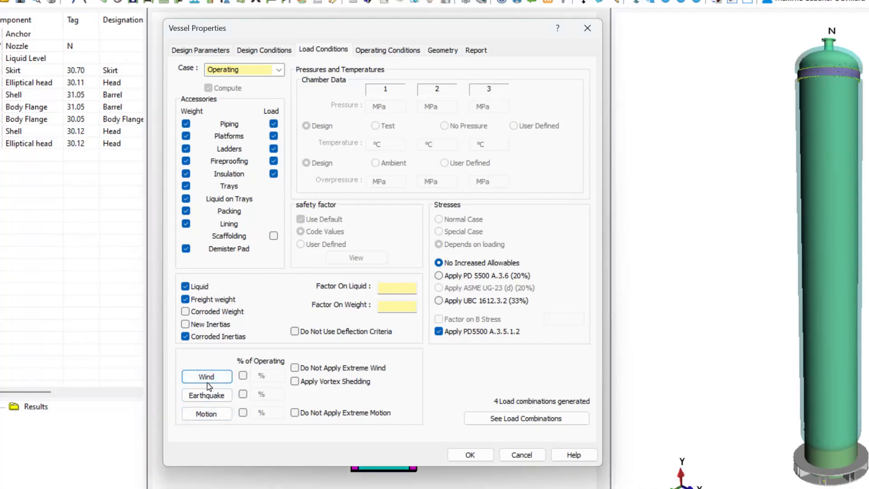
- Open the wind settings and set the wind code to EN 1991-1-4 : 2005 + A1:2010
left_click(198, 376)
left_click(264, 84)
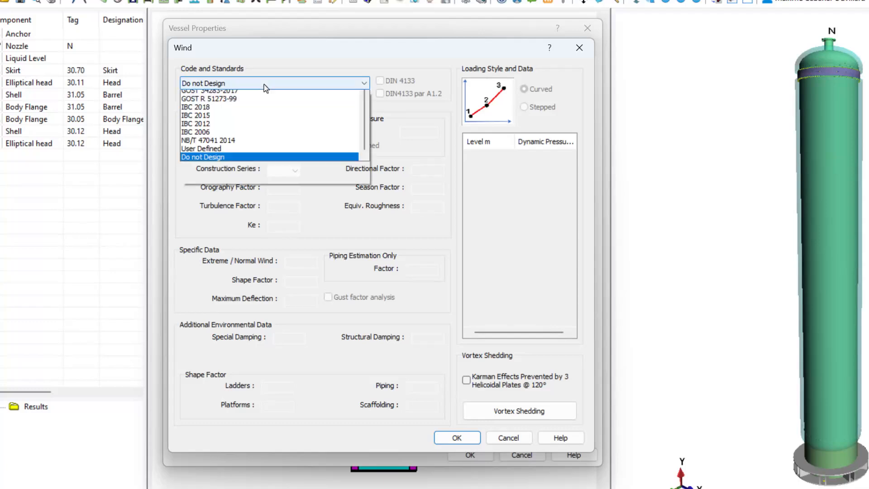
left_click_drag(365, 173, 356, 197)
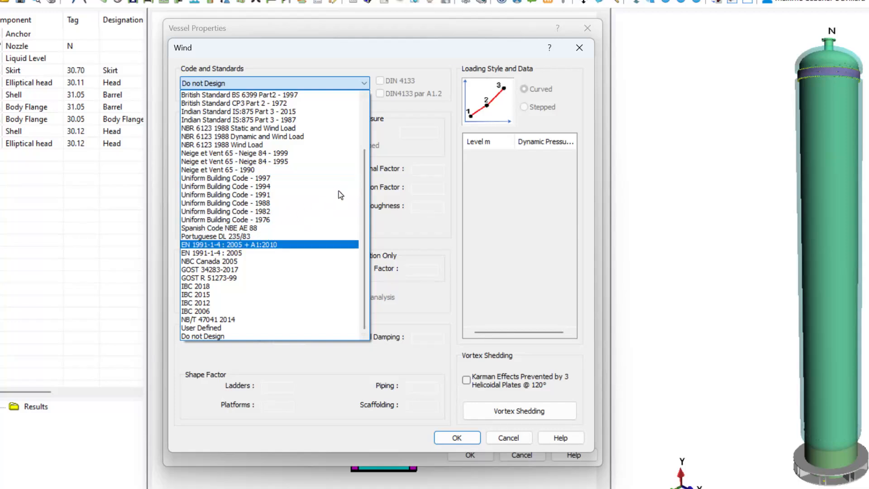
left_click(228, 244)
left_click(347, 83)
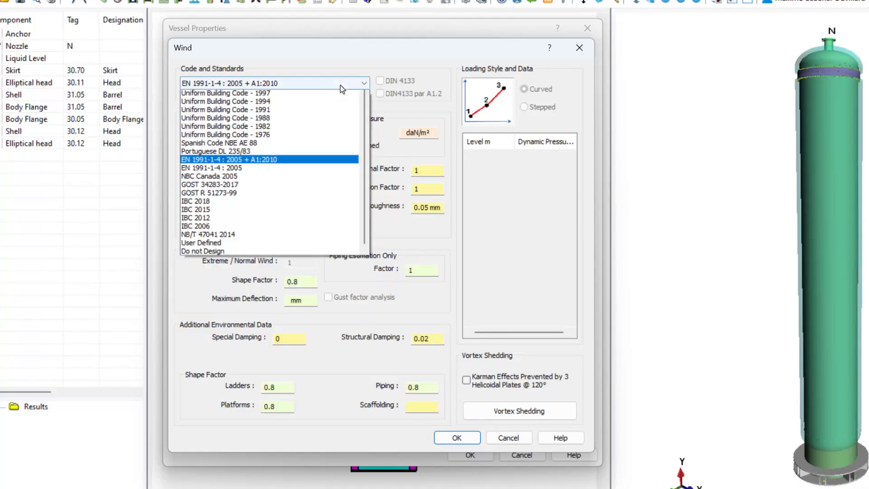
left_click(235, 303)
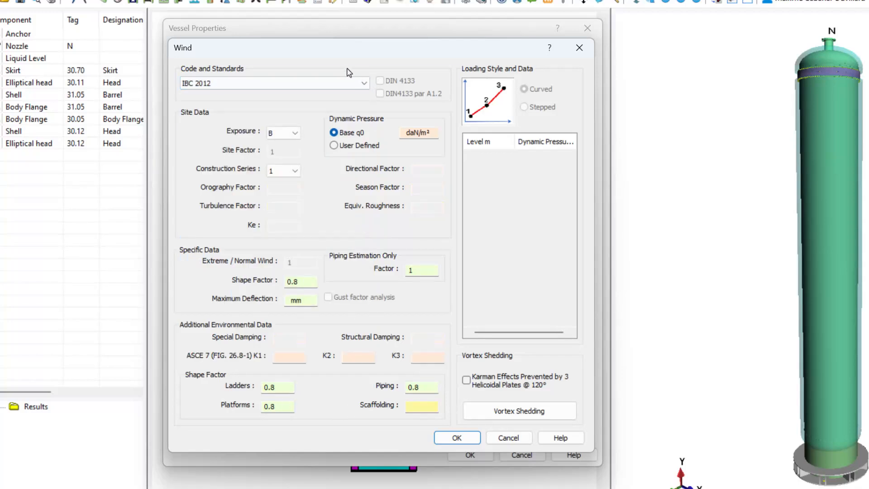
left_click(348, 86)
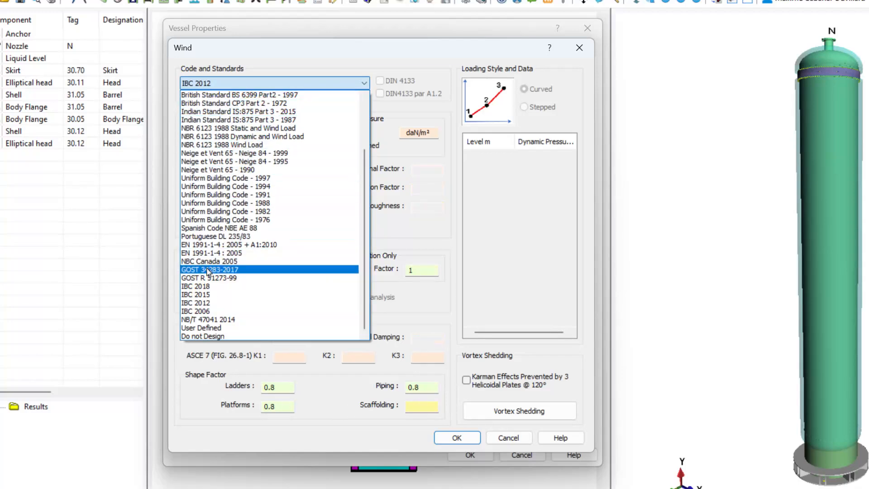
left_click(218, 245)
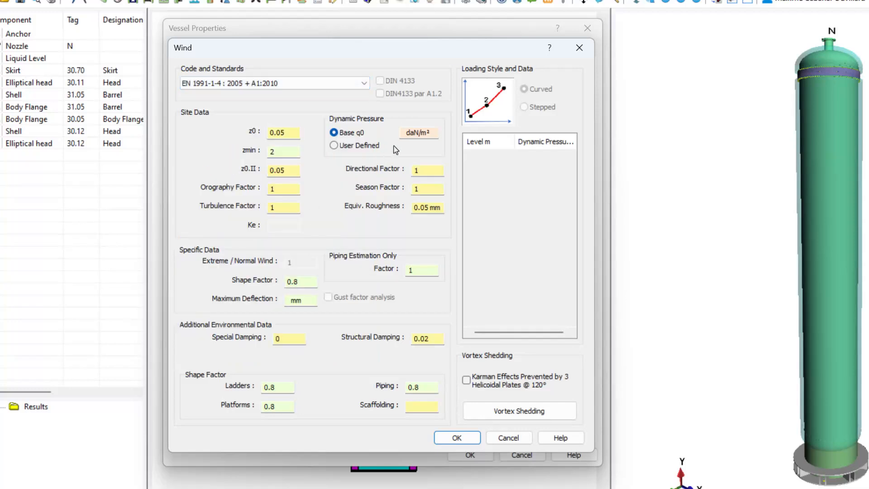
- Open the dynamic pressure help calculator and convert a wind speed of 120 km/h into dynamic pressure
left_click(432, 133)
left_click(549, 47)
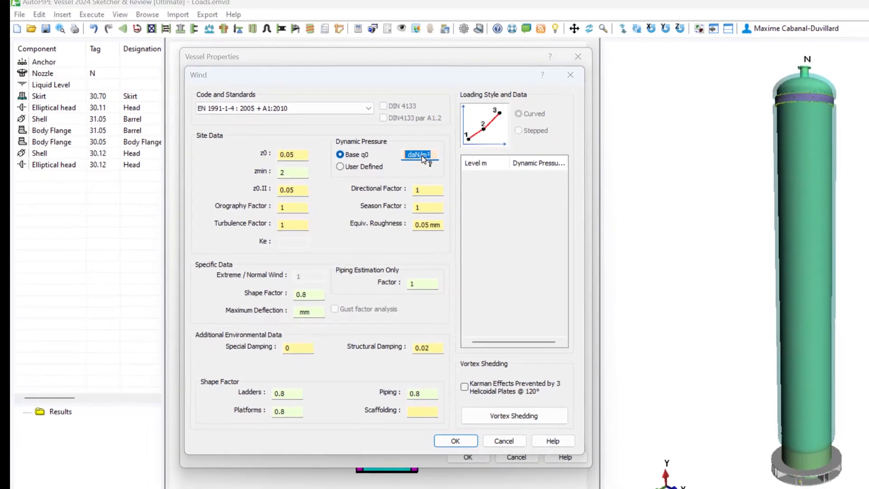
left_click(422, 158)
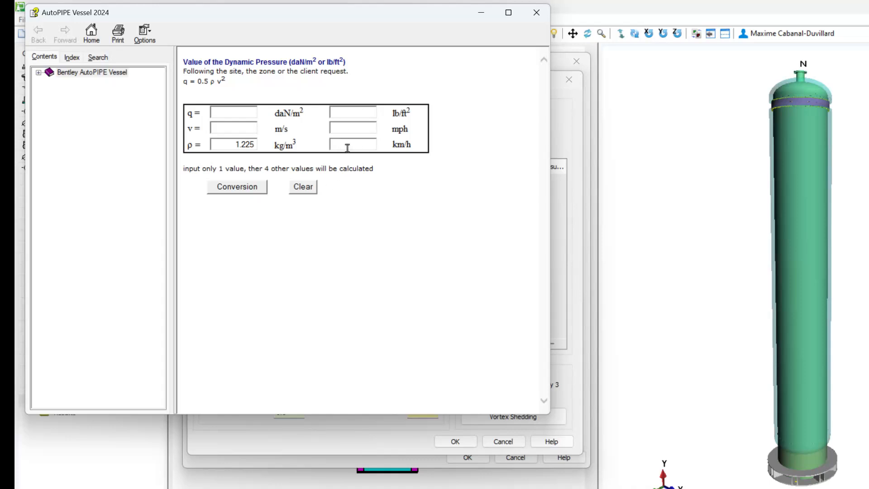
type("120")
left_click(235, 186)
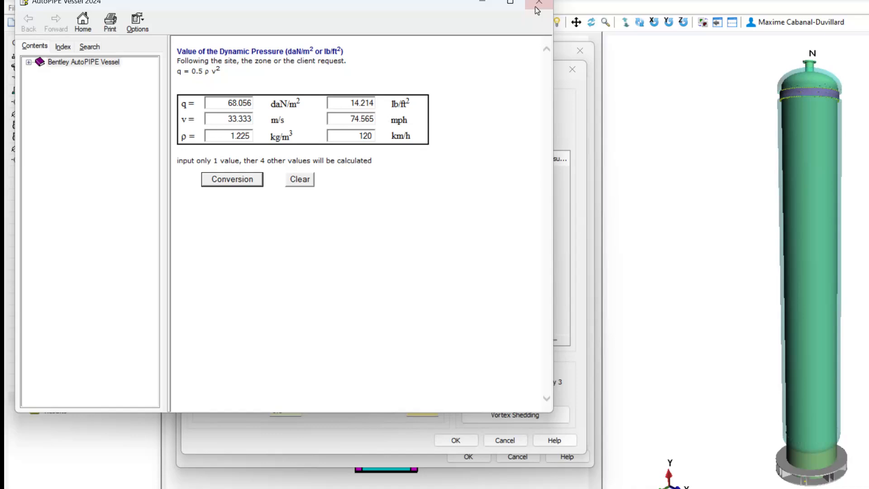
left_click(537, 5)
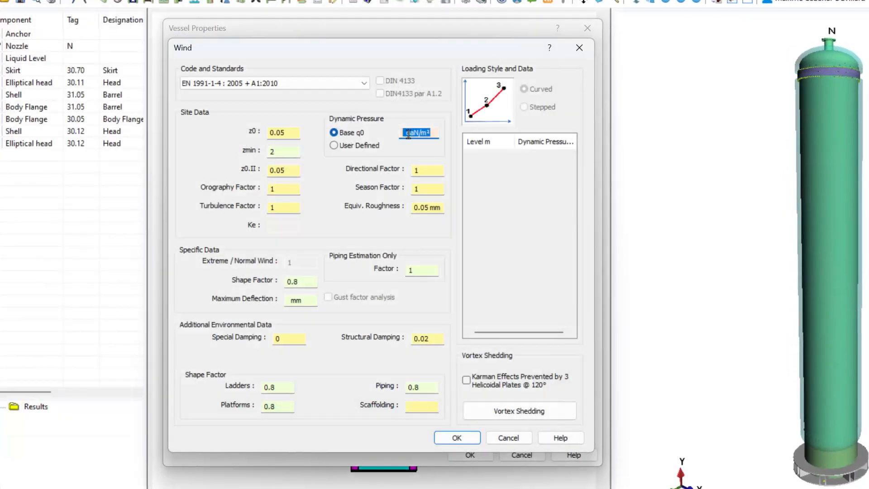
- Set the base dynamic pressure q0 to 68 daN/m² and confirm the wind settings
type("60")
left_click(452, 439)
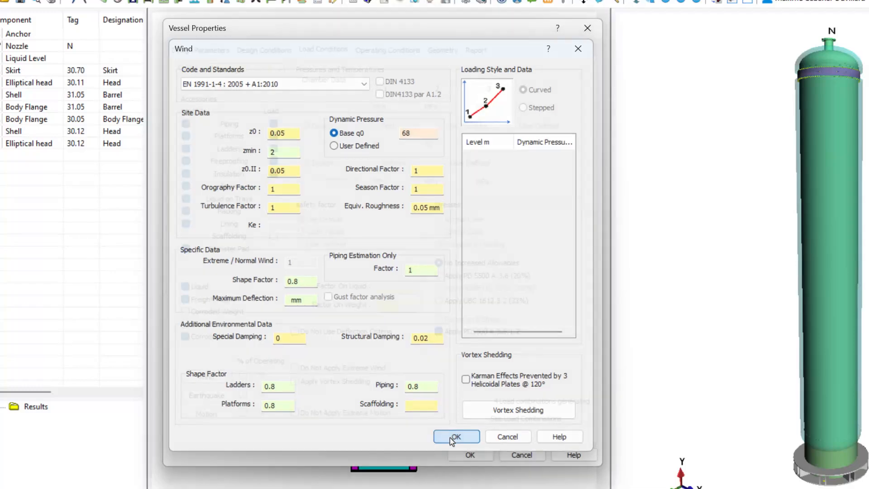
- Open the earthquake settings and select the EN 1998-1 : 2004 + A1:2013 code
left_click(213, 400)
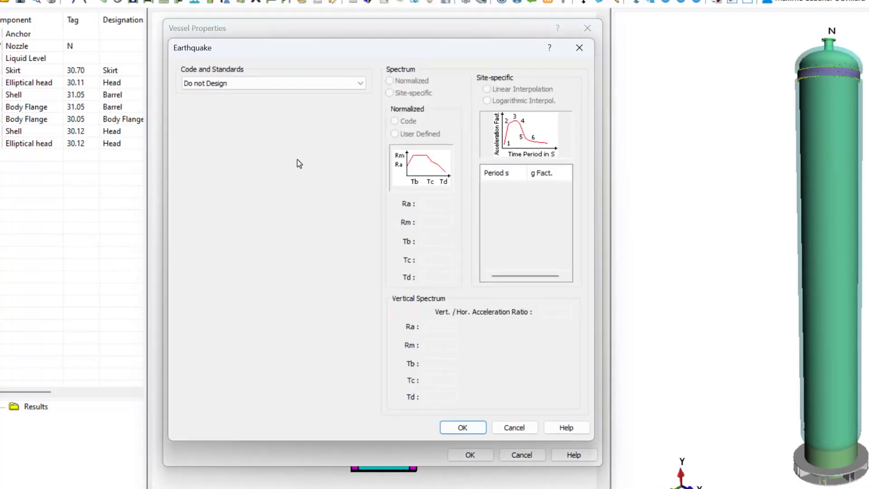
left_click(332, 83)
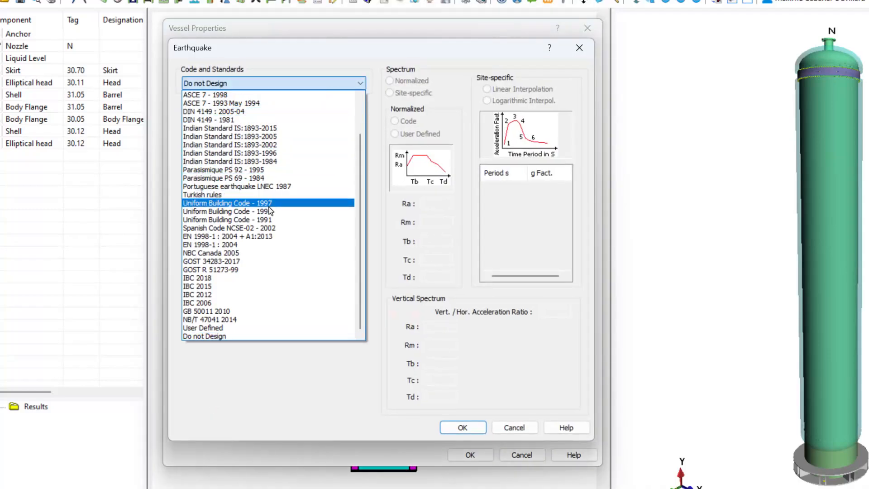
scroll(240, 292, "up", 2)
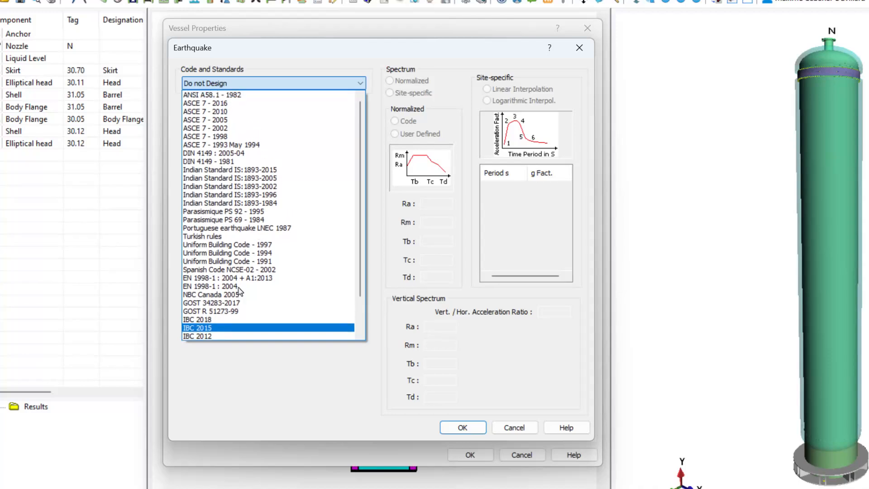
left_click(232, 281)
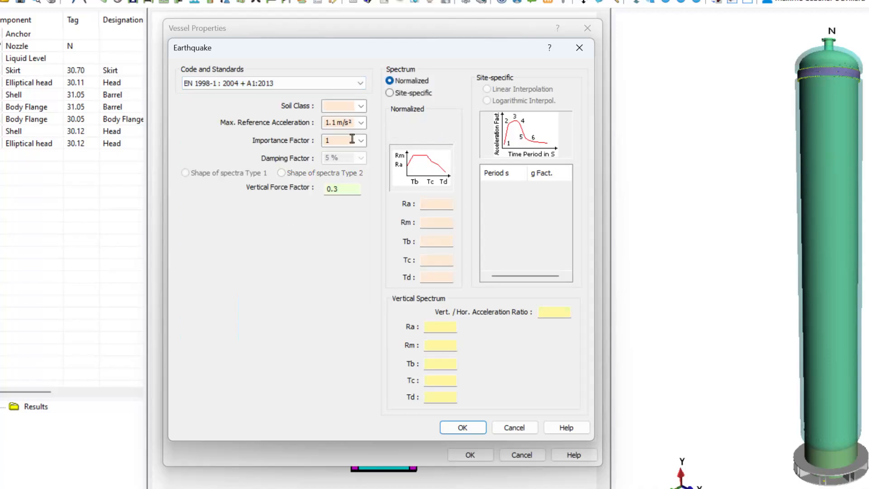
- Set the soil class to A and the spectrum to Shape of spectra Type 2, then confirm the earthquake settings
left_click(360, 106)
left_click(338, 119)
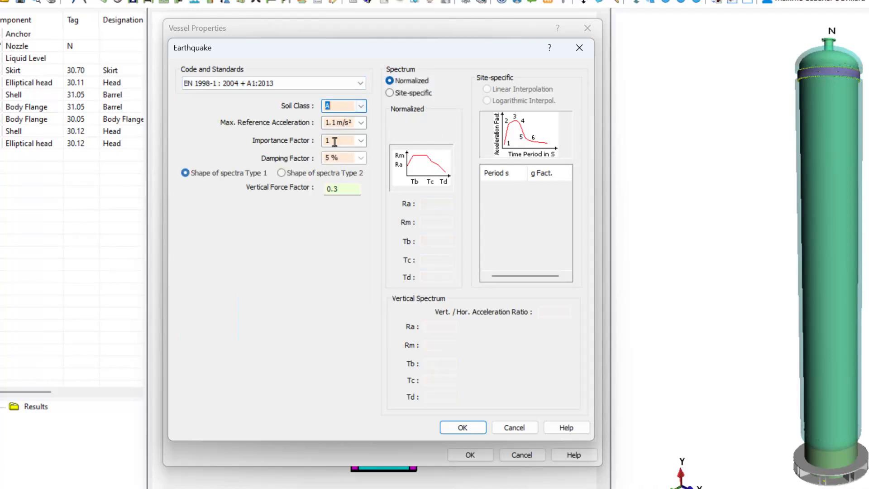
left_click(284, 174)
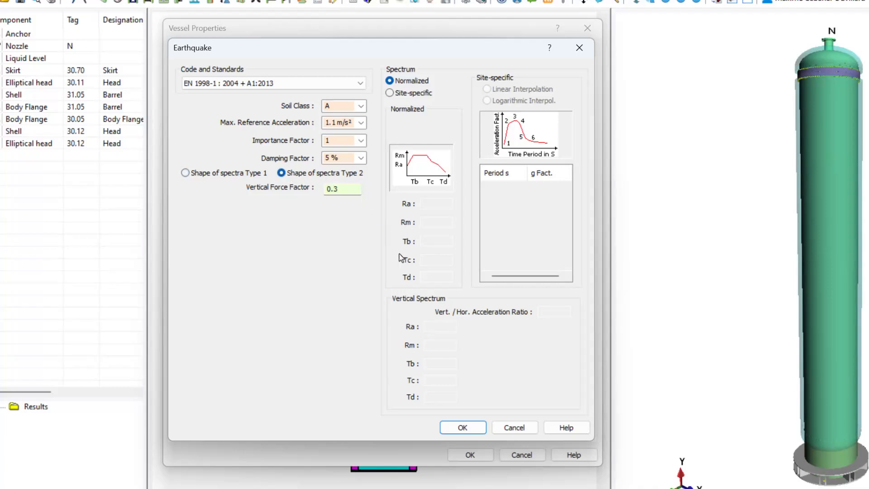
left_click(445, 430)
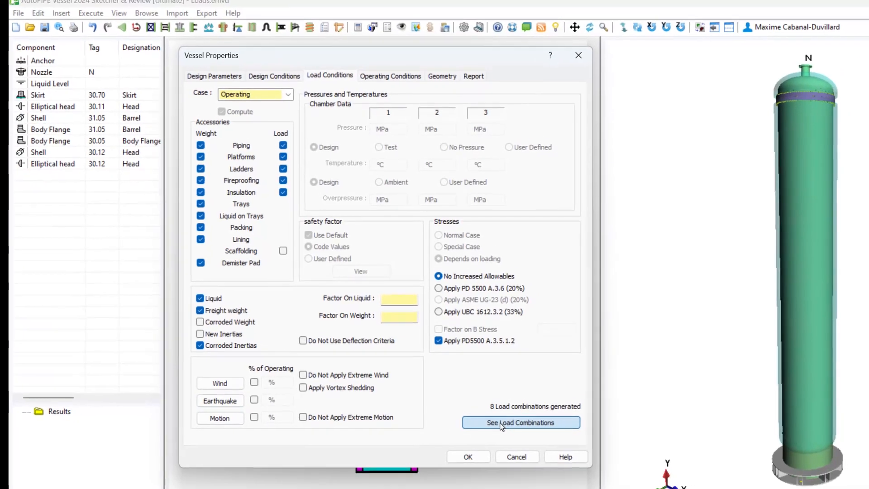
- Review the generated load combinations and close the vessel properties, keeping the changes
left_click(501, 423)
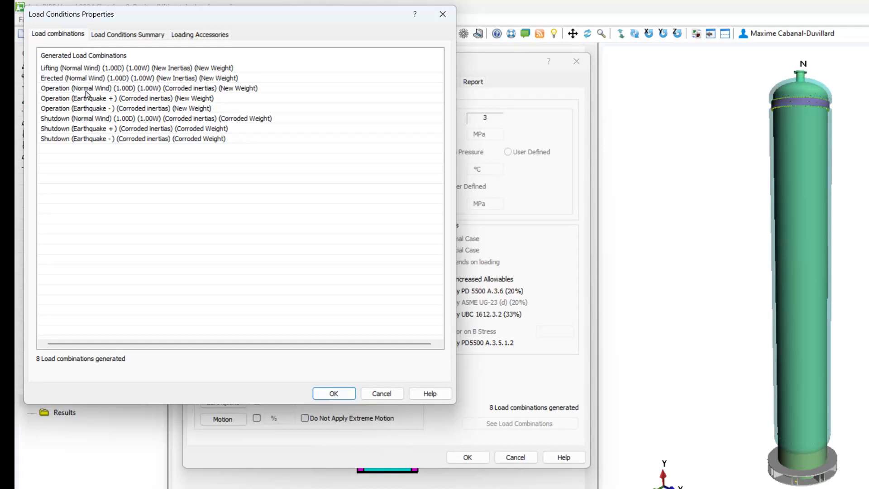
left_click(334, 394)
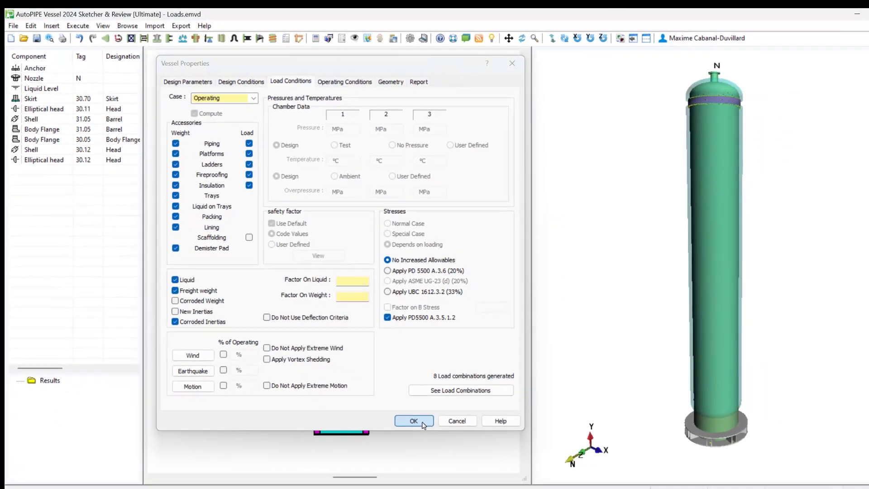
left_click(468, 457)
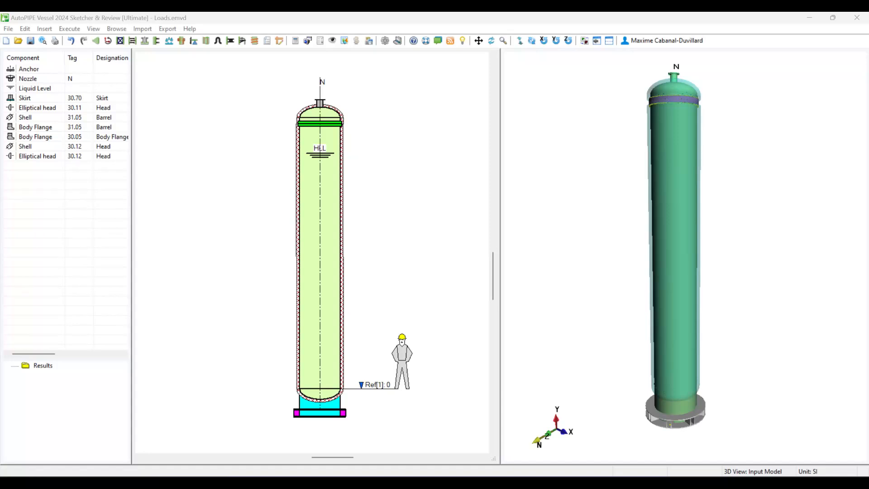
- Insert a new load with tag A and designation Agitator
left_click(45, 29)
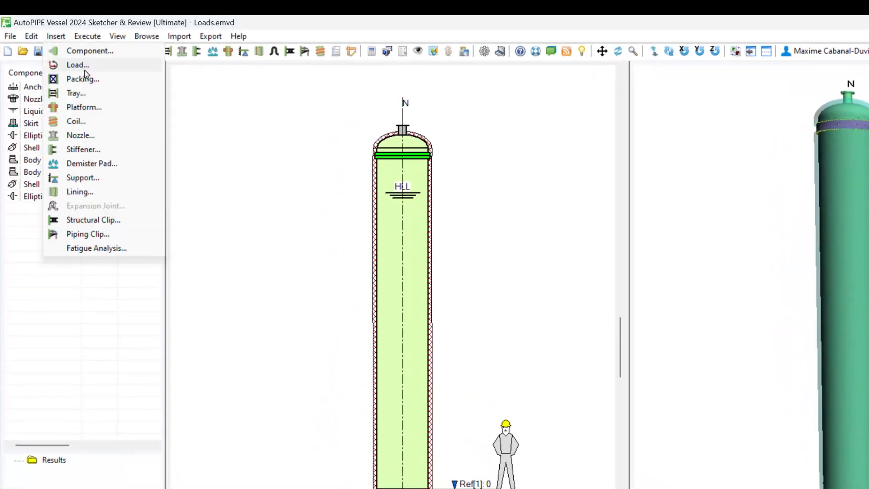
left_click(84, 69)
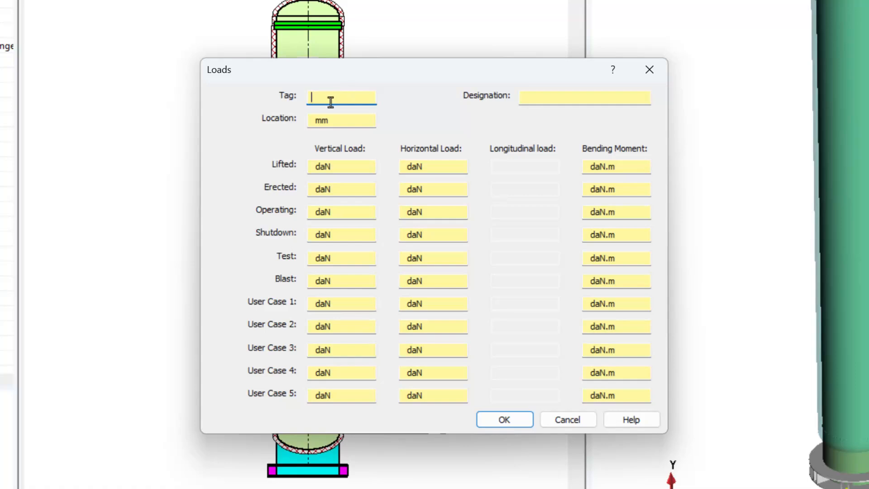
type("A")
left_click(574, 102)
type("Agitat")
key("BackSpace")
type("or")
key("BackSpace")
key("BackSpace")
type("tor")
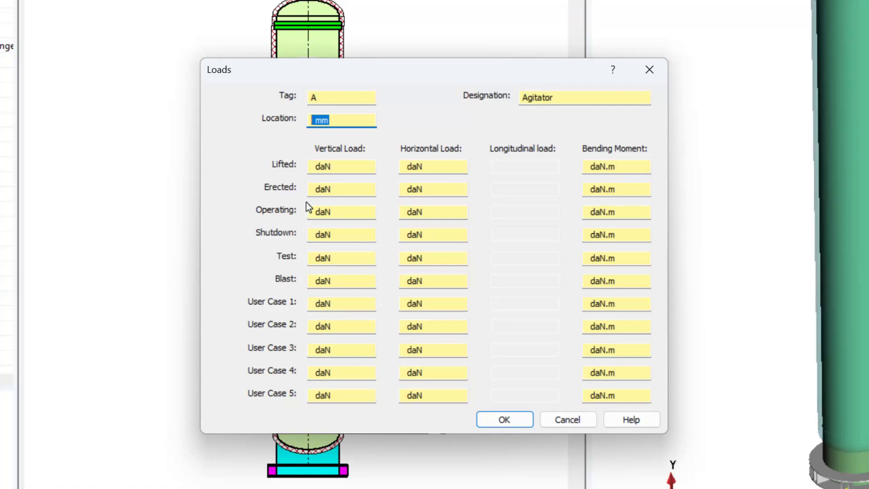
- Set the agitator load location to 5000 mm, operating vertical load 5000 daN and horizontal load 300 daN, and confirm
type("5000")
double_click(333, 213)
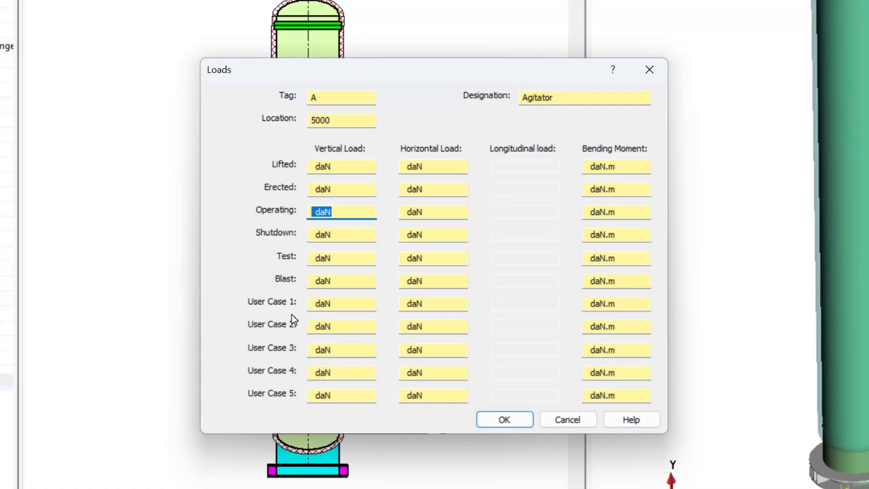
type("5000")
key("Tab")
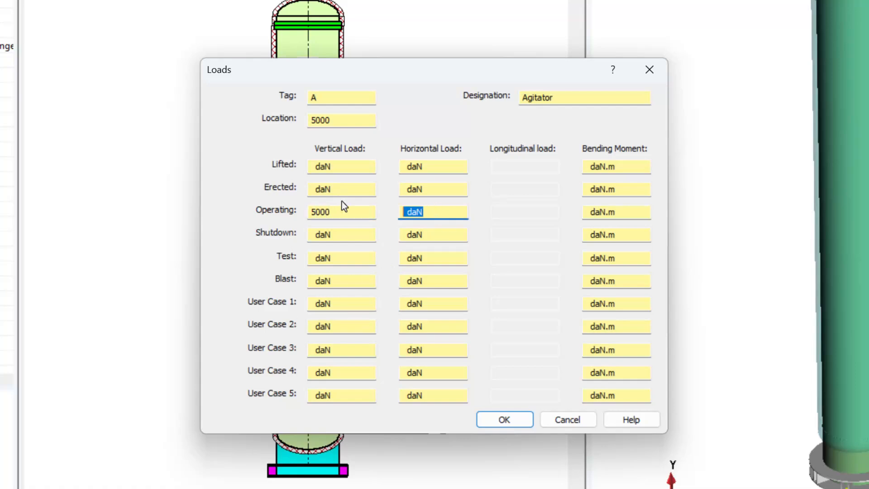
type("300")
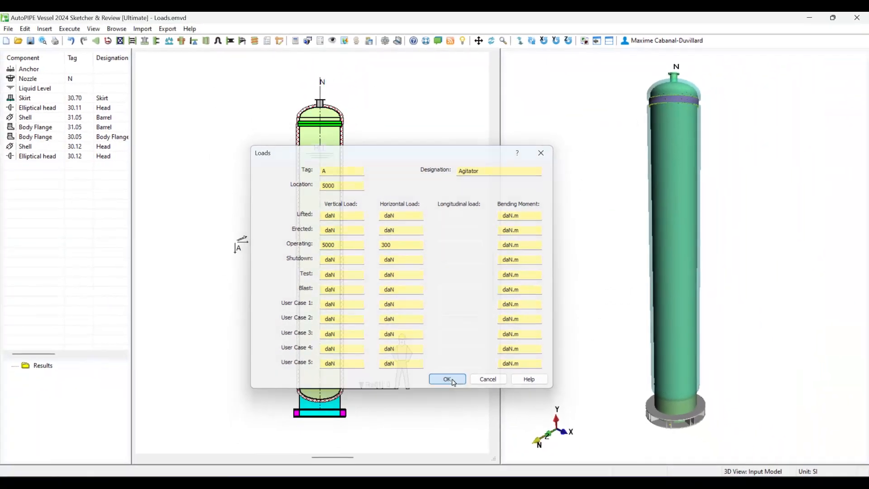
left_click(454, 383)
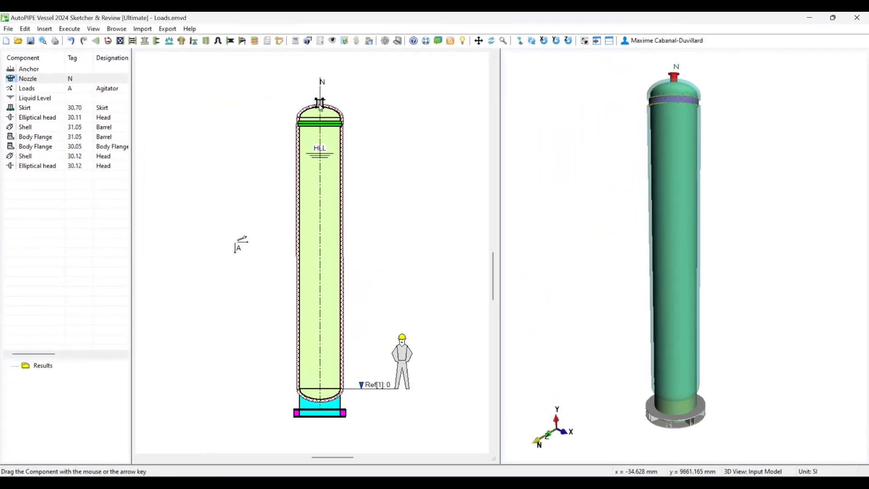
- Open the nozzle's local loads, fill them from the standard, then reset all values
double_click(43, 80)
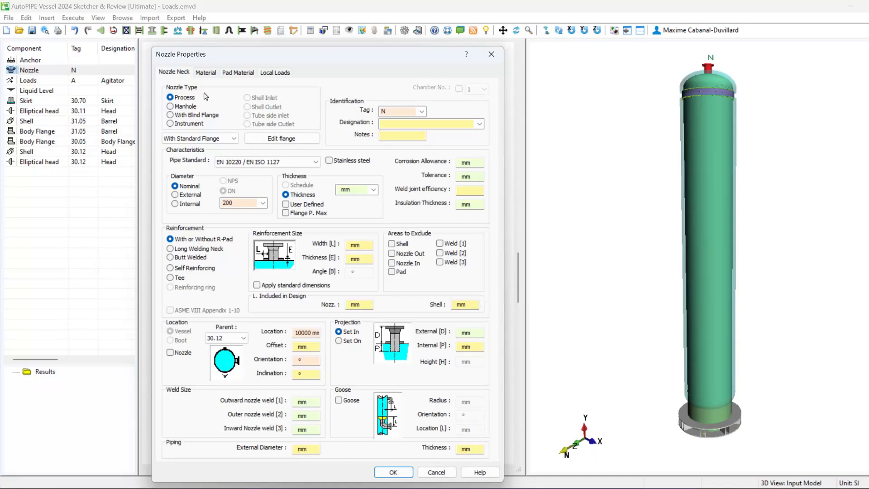
left_click(278, 74)
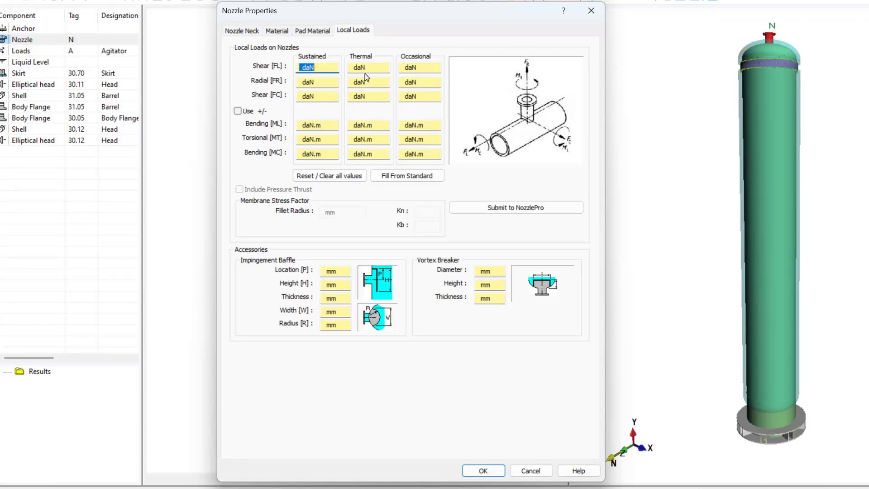
left_click(402, 177)
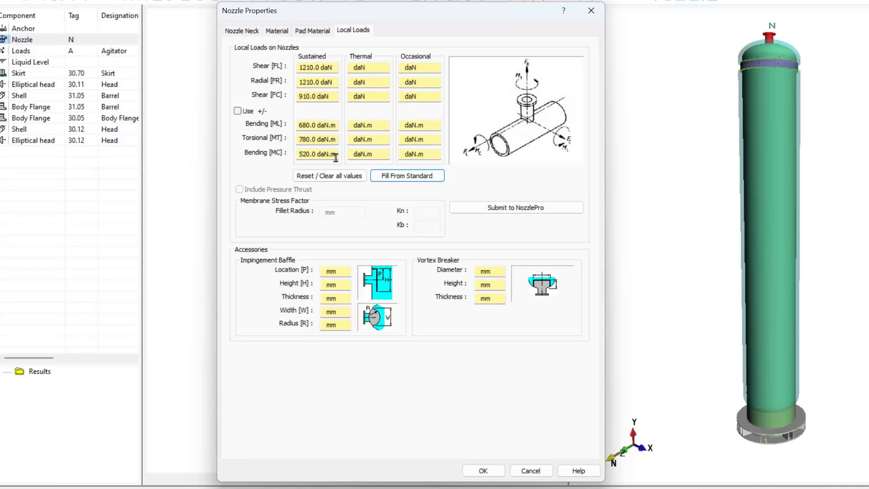
left_click(306, 176)
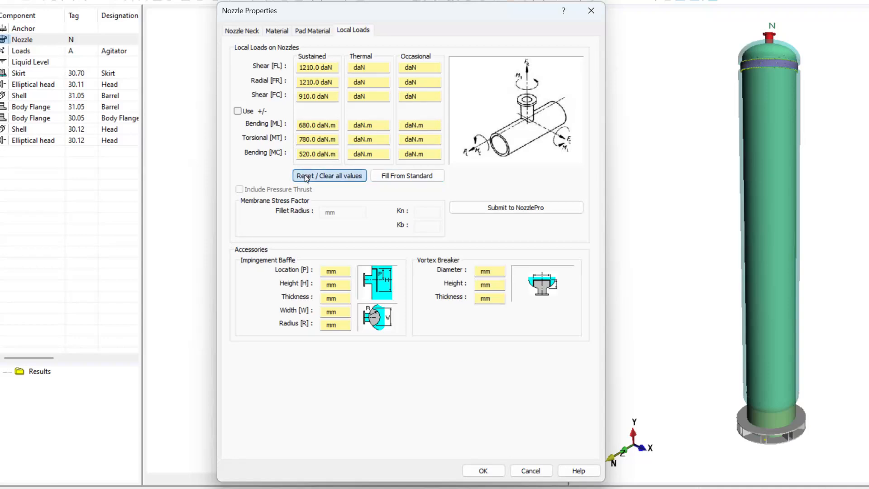
- Set the nozzle's sustained radial load [FR] to 50 daN and shear [FC] to 75 daN, then confirm
left_click(317, 82)
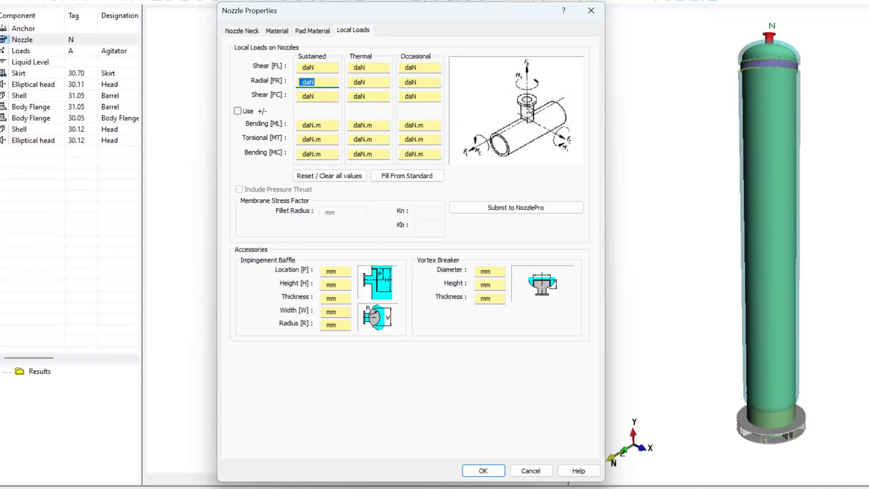
type("50")
key("Tab")
type("75")
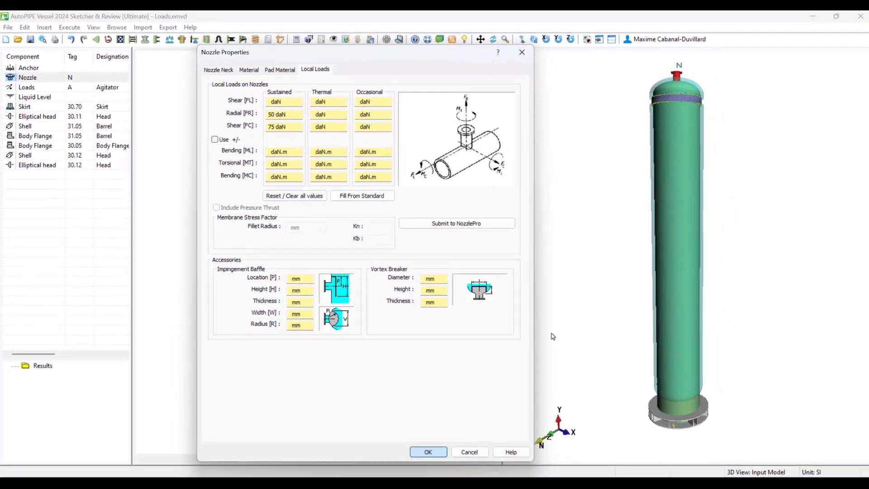
left_click(453, 461)
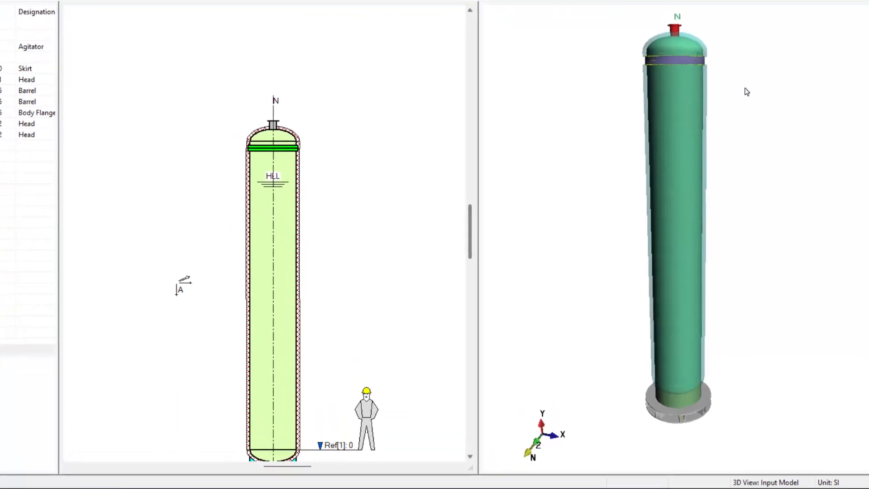
mouse_move(743, 91)
left_mouse_down()
mouse_move(720, 150)
mouse_move(707, 251)
mouse_move(714, 159)
left_mouse_up()
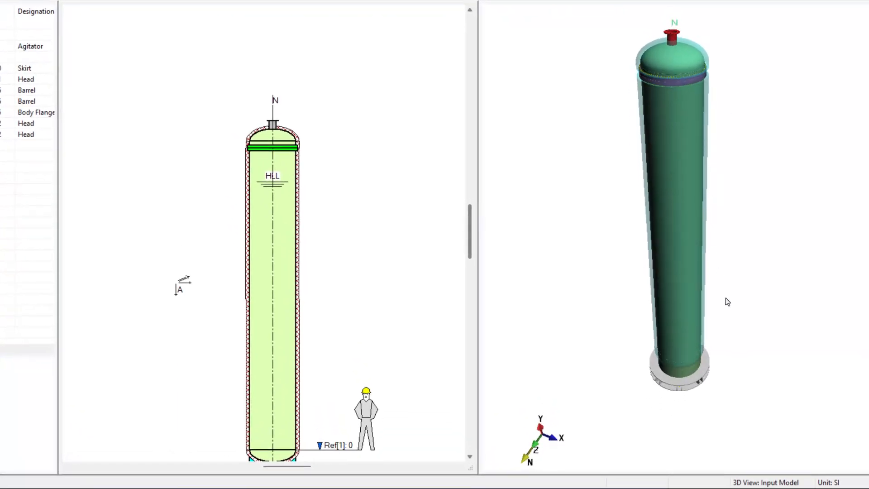
left_click_drag(758, 360, 759, 293)
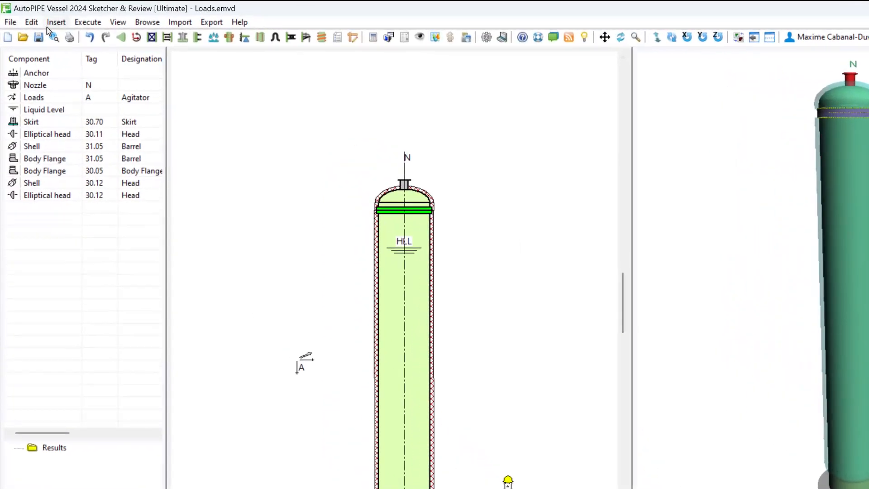
left_click(54, 22)
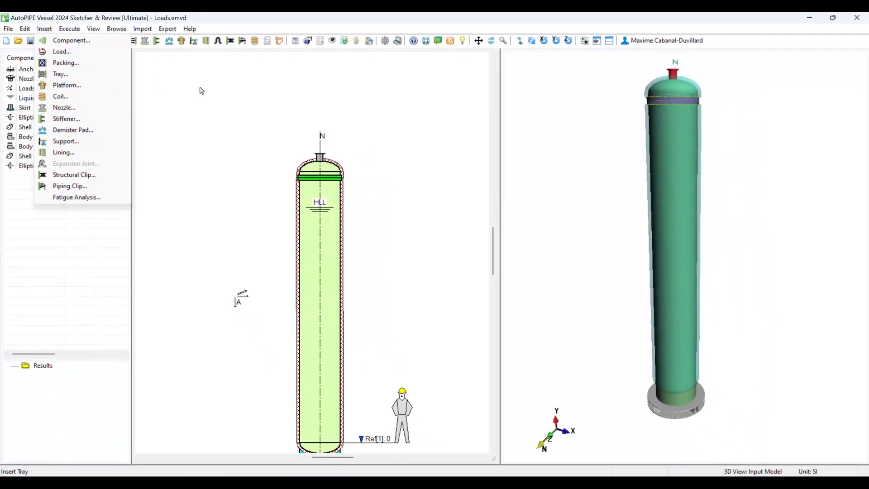
left_click(197, 92)
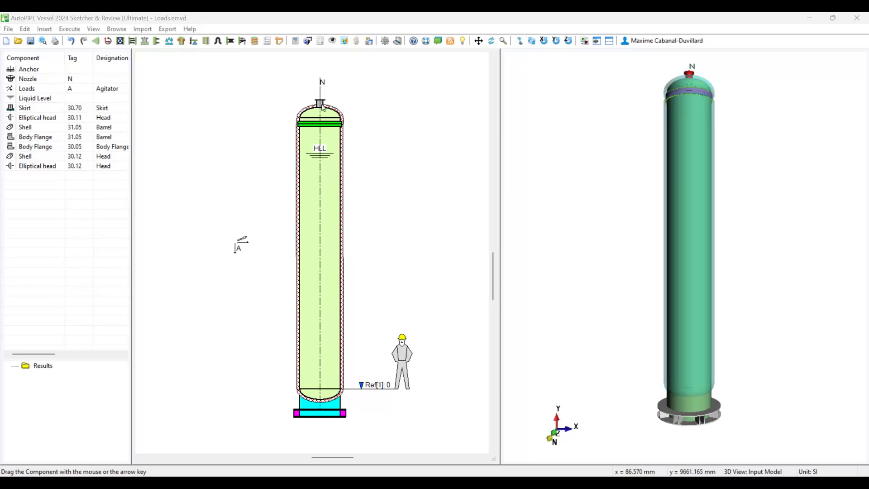
- Open the nozzle's flange properties, enable evaluation of external loads and open the external loads
double_click(319, 105)
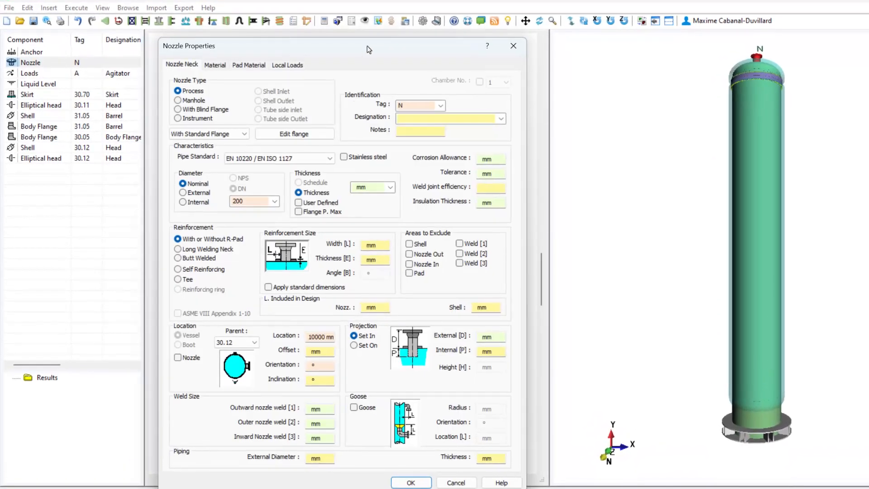
left_click_drag(384, 45, 451, 25)
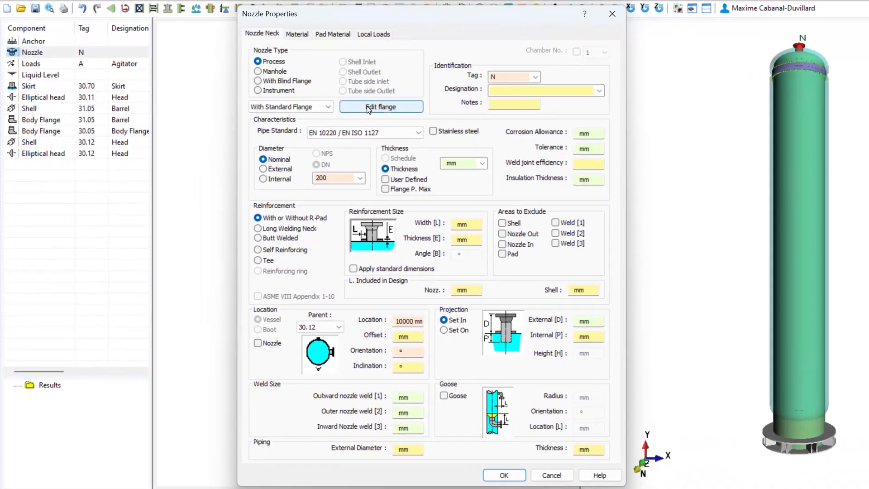
left_click(367, 108)
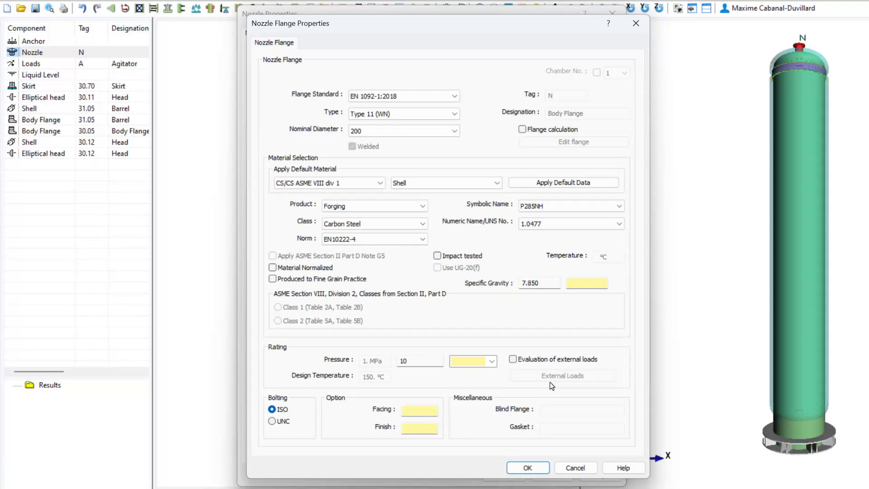
left_click(513, 360)
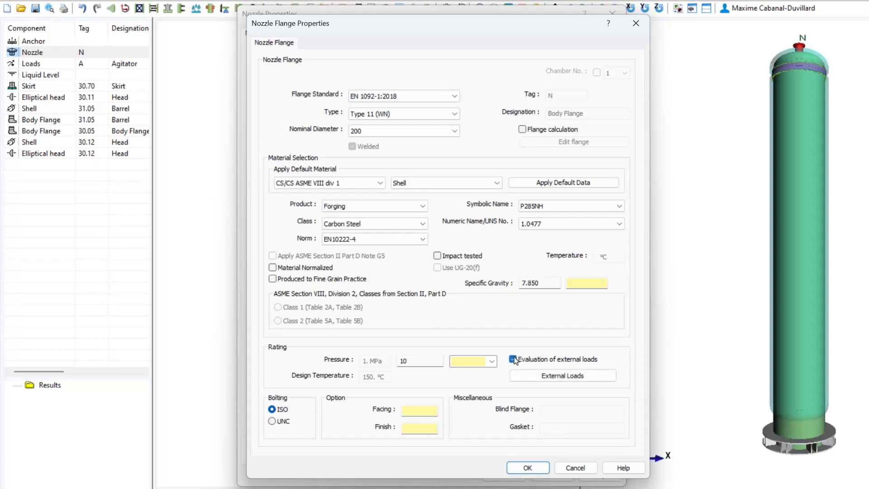
left_click(543, 375)
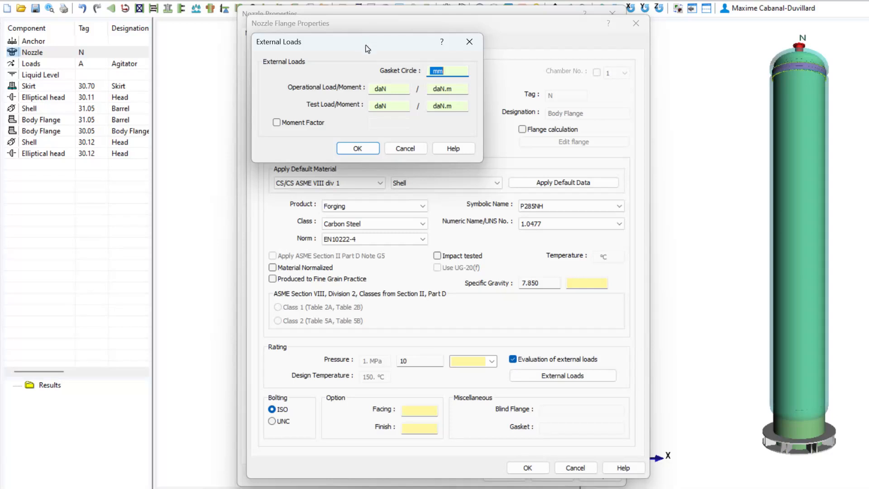
- Set the nozzle flange's gasket circle to 205 mm and operational load/moment to 200 daN and 10 daN.m, then confirm all dialogs
left_click_drag(366, 49, 437, 136)
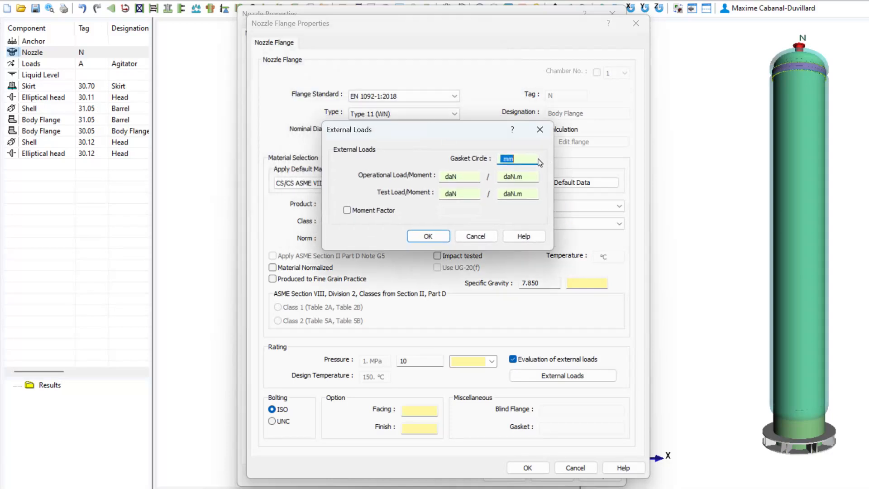
type("205")
left_click(466, 178)
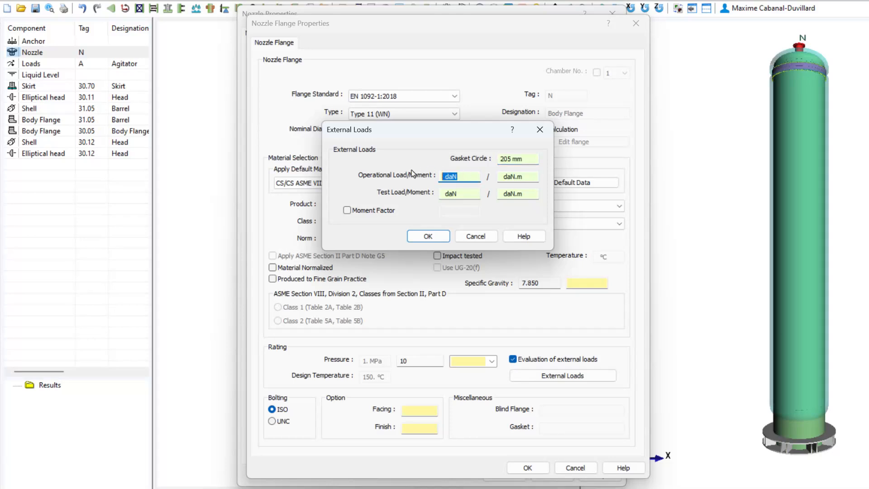
type("200")
key("Tab")
type("10")
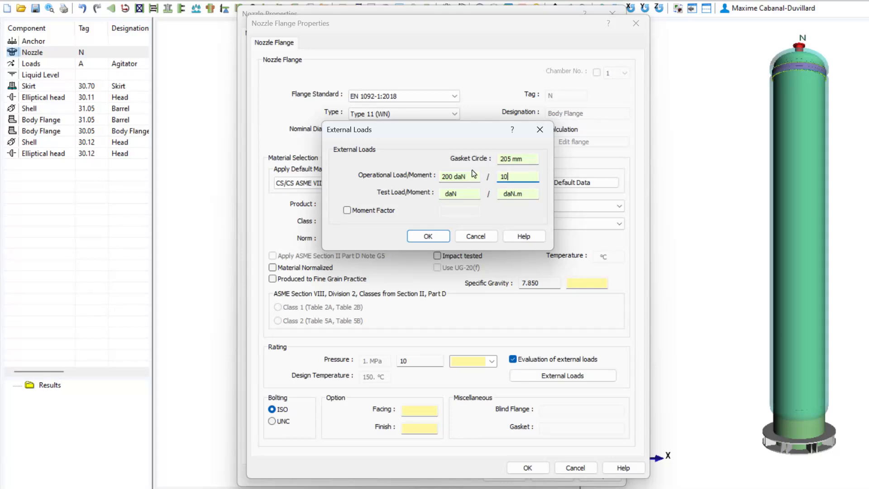
key("Tab")
left_click(347, 210)
left_click(347, 211)
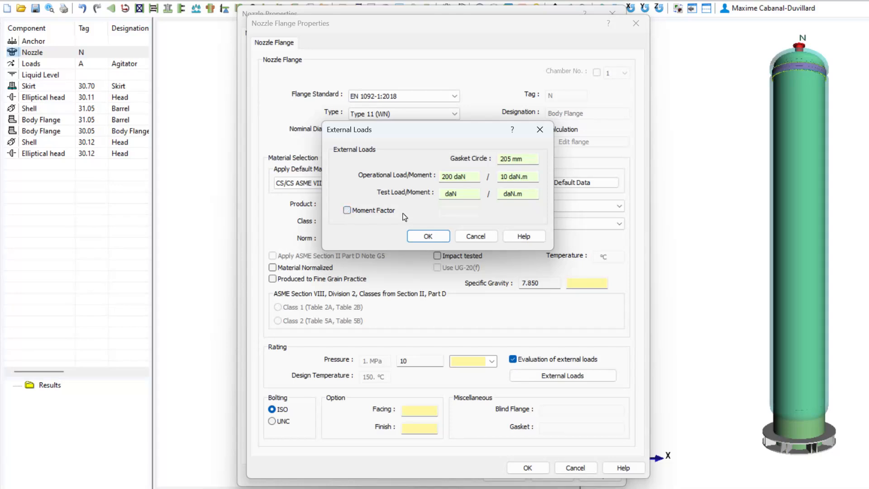
left_click(428, 236)
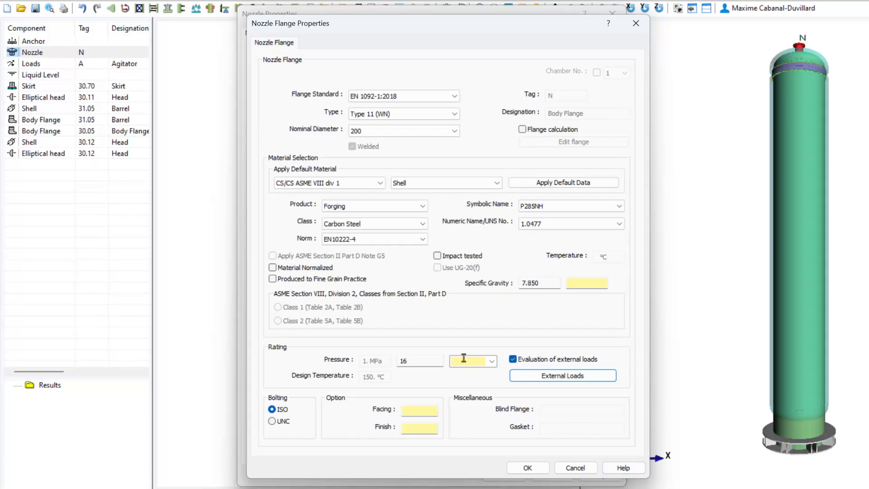
left_click(528, 467)
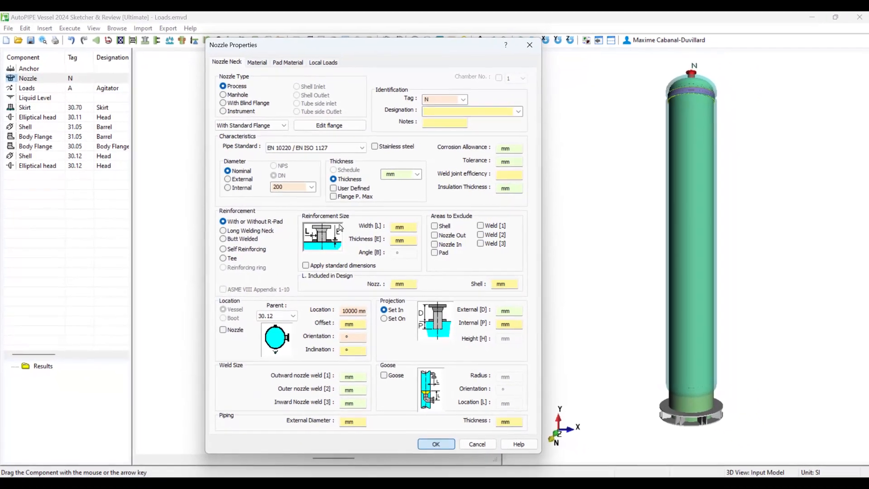
left_click(480, 465)
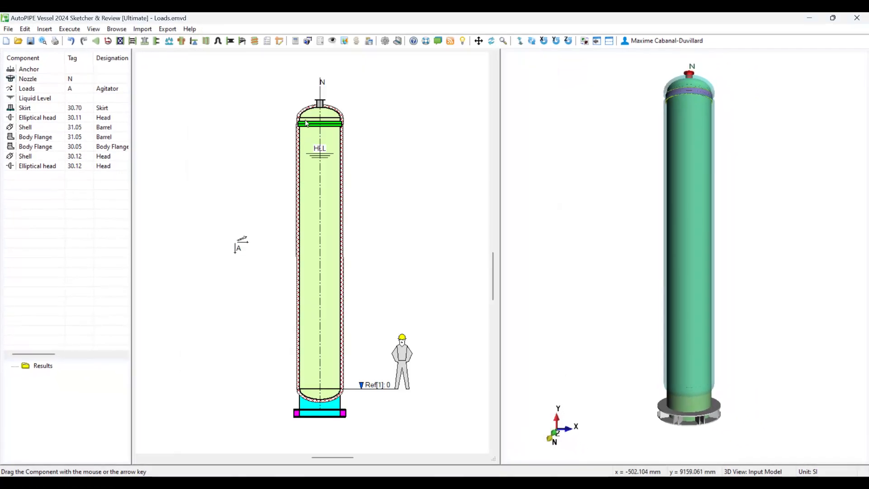
- Enable external loads evaluation on the body flange gasket with operational load 15 daN and moment 20 daN.m
double_click(308, 125)
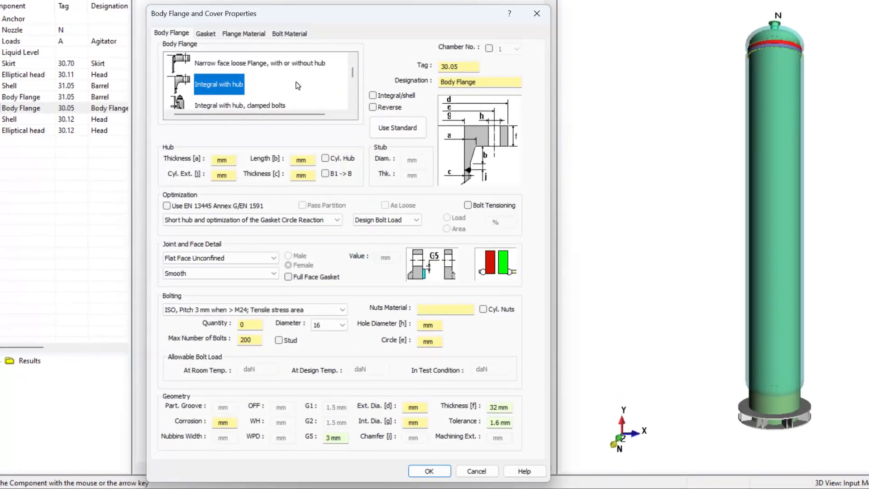
left_click(202, 34)
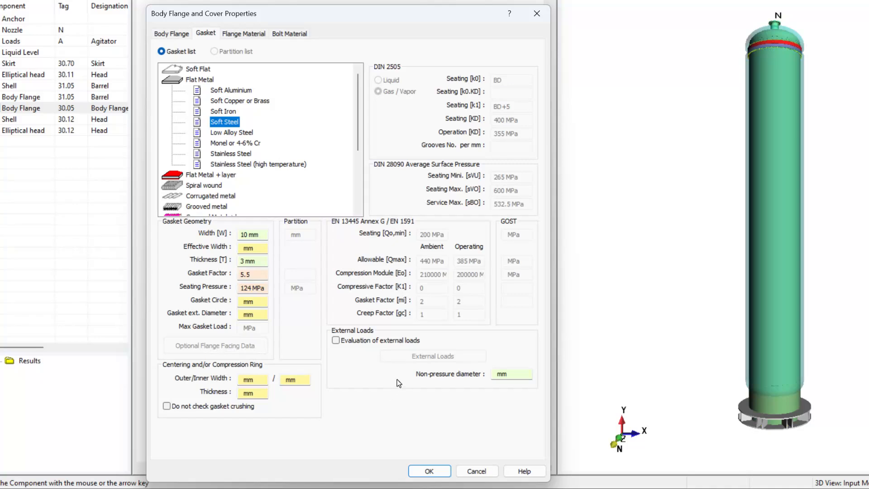
left_click(336, 341)
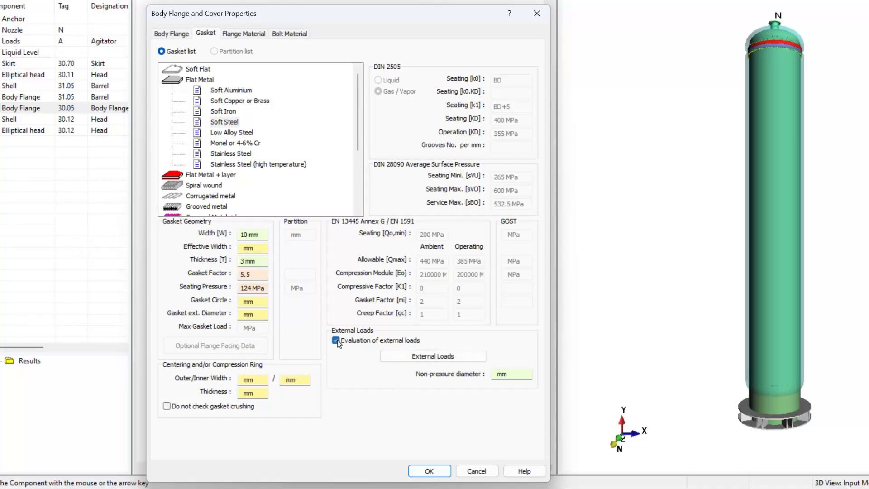
left_click(447, 354)
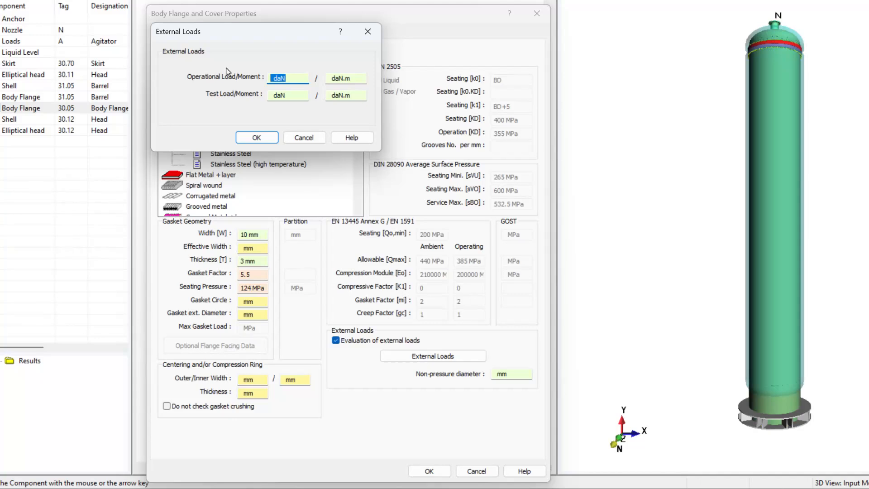
type("150")
left_click(336, 77)
type("20")
left_click(255, 138)
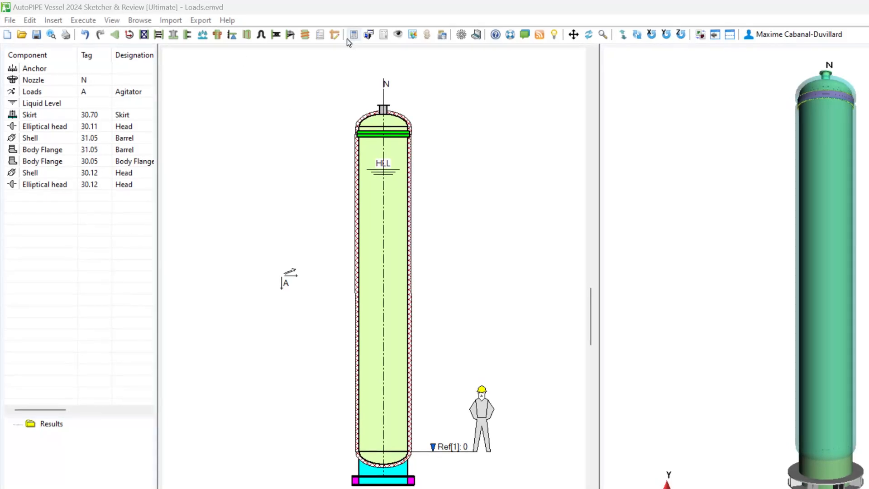
- Run Calculate Strength, saving the vessel changes
left_click(83, 21)
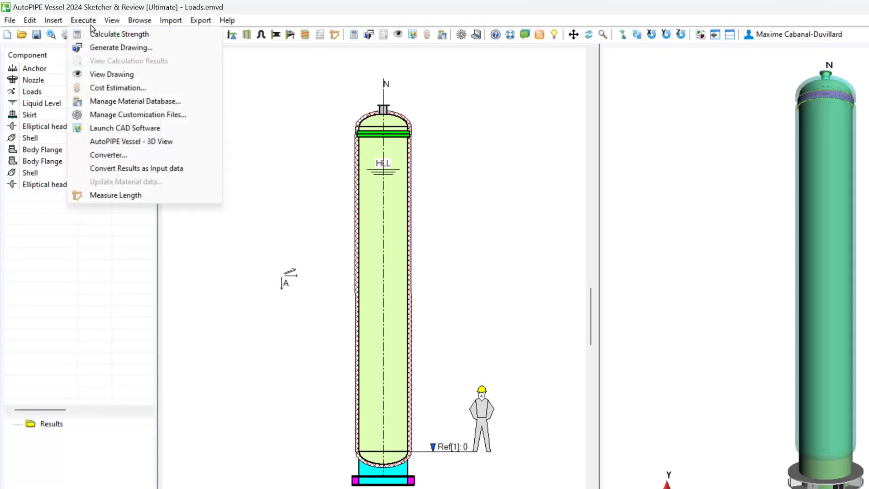
left_click(101, 34)
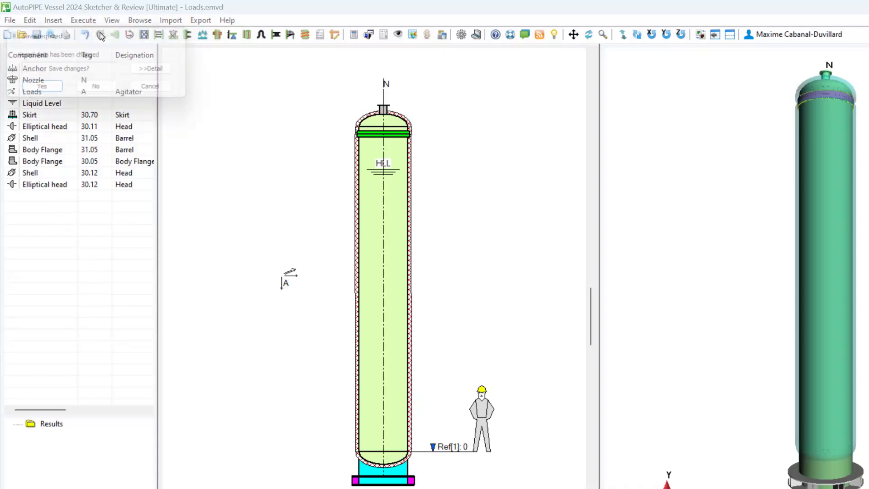
left_click(53, 93)
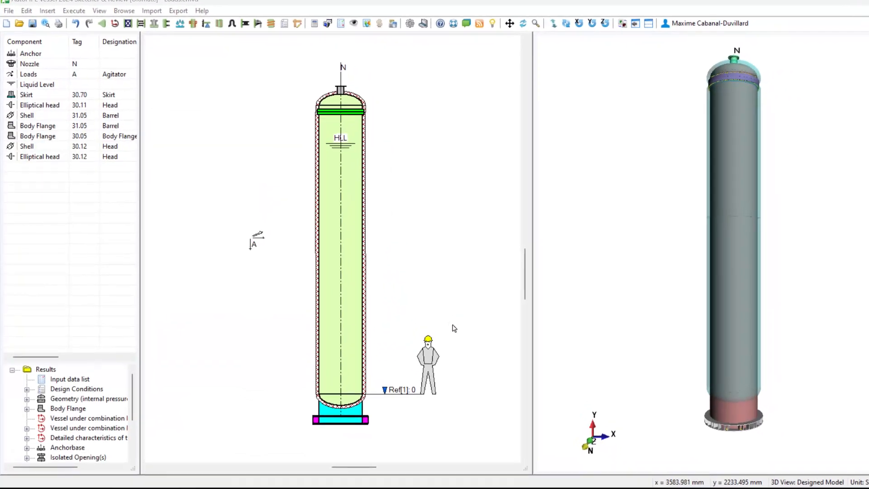
- Open and read the calculation detail report for Vessel under combination loading - Definitions
left_click_drag(140, 284, 249, 297)
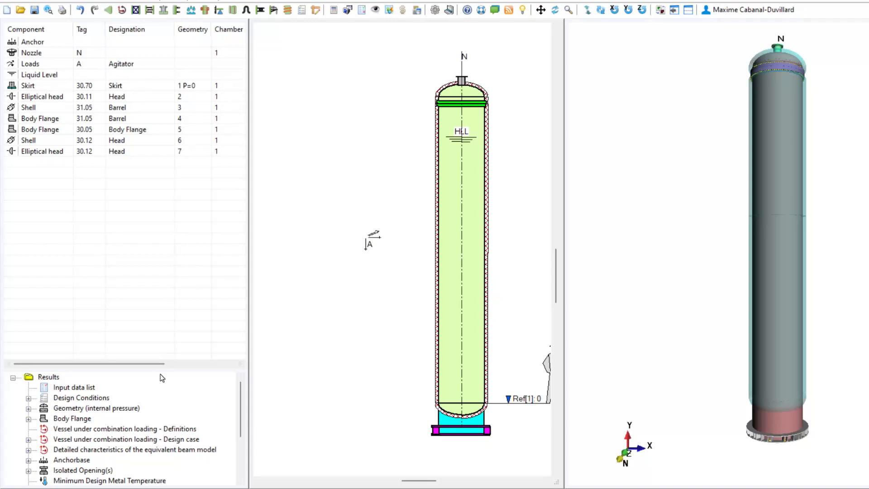
left_click_drag(160, 370, 188, 246)
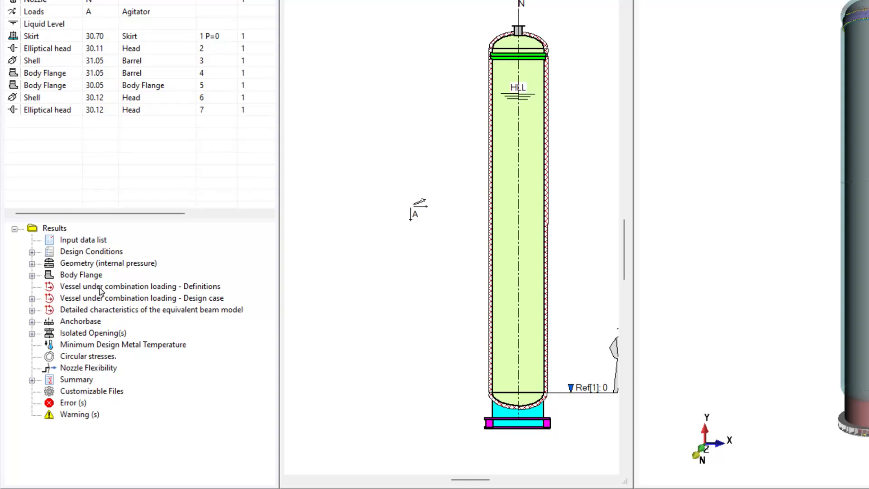
double_click(75, 289)
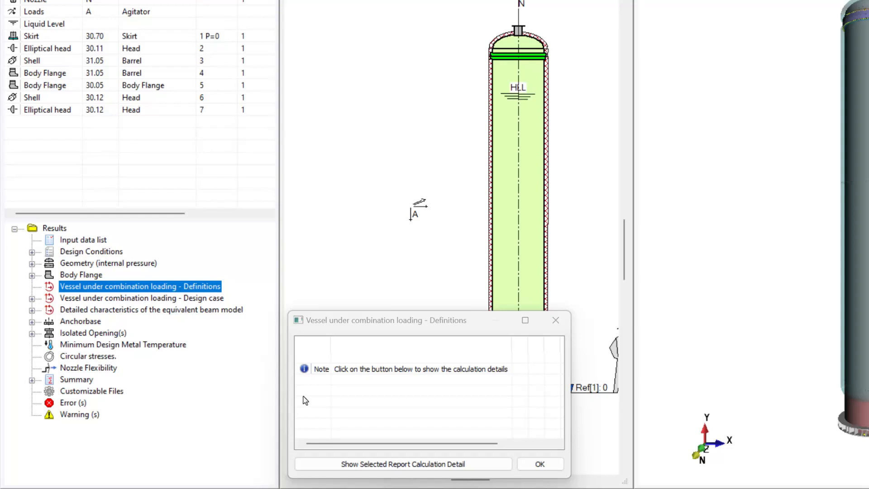
left_click(381, 466)
left_click(381, 466)
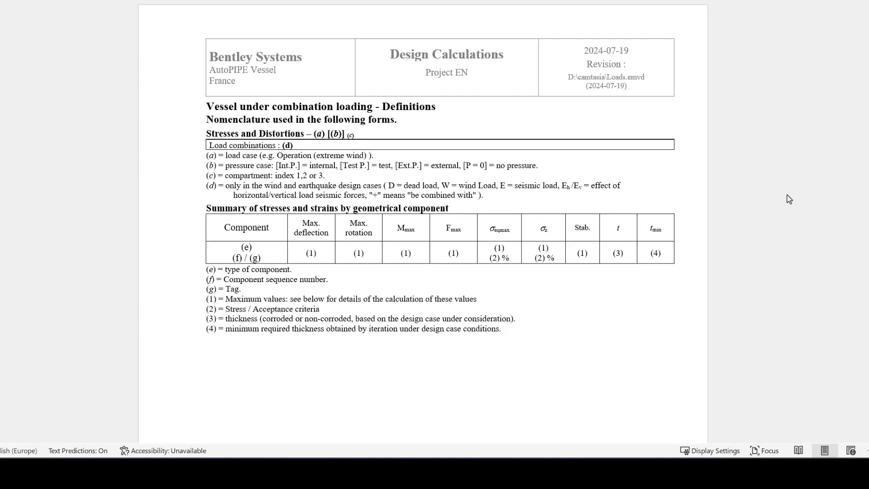
scroll(331, 134, "down", 3)
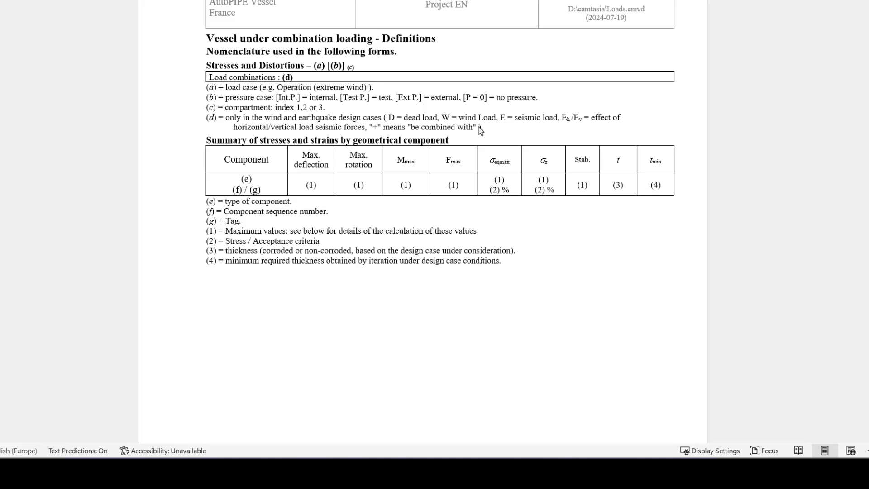
scroll(630, 408, "down", 15)
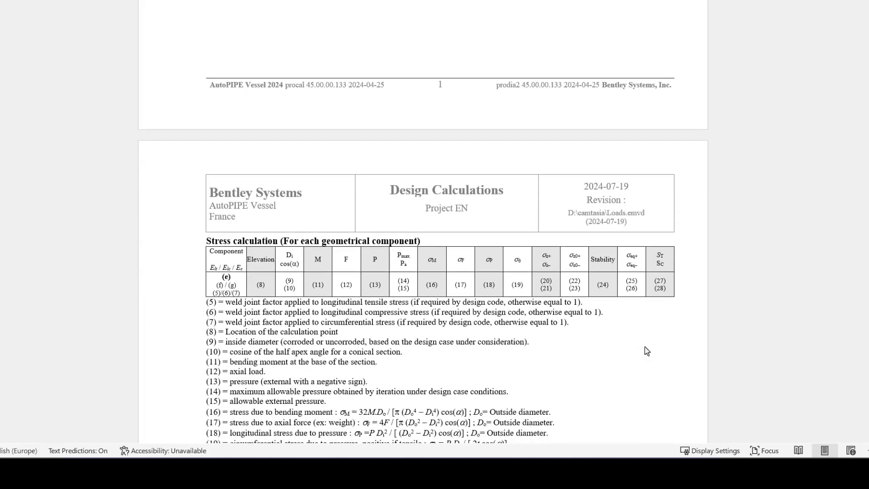
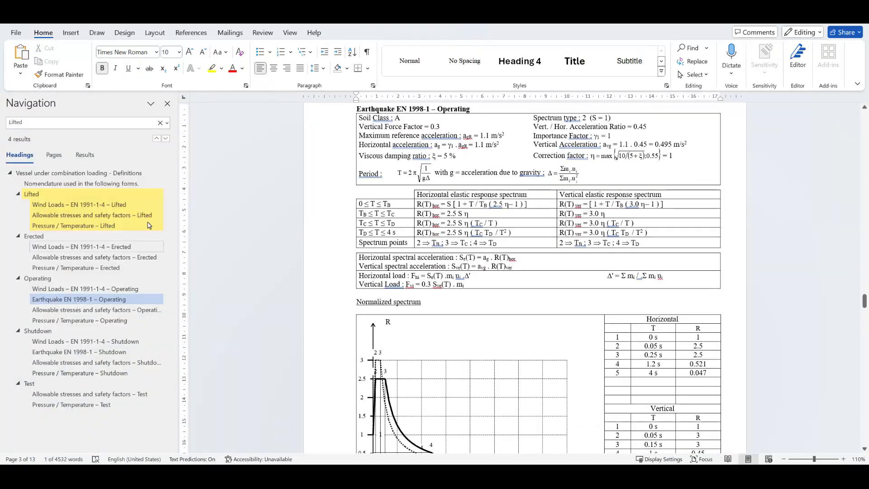
- Review the Earthquake EN 1998-1 – Operating definitions and response spectrum in the definitions report
left_click(230, 235)
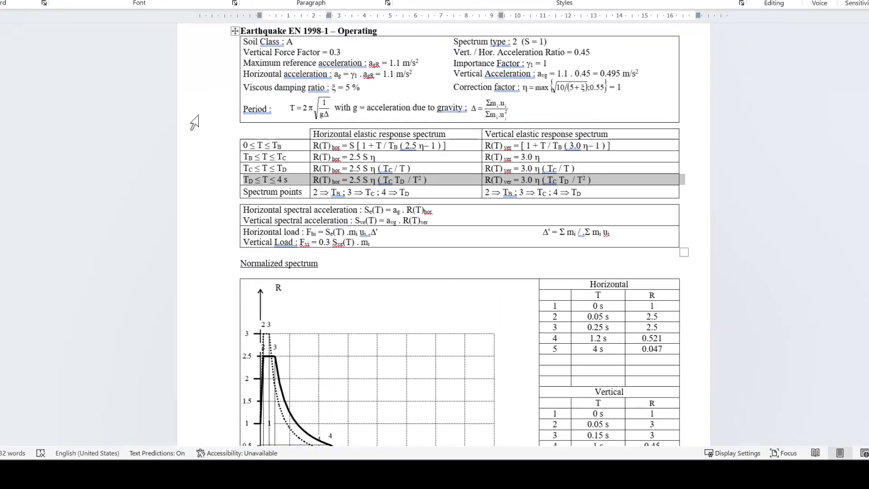
left_click(684, 226)
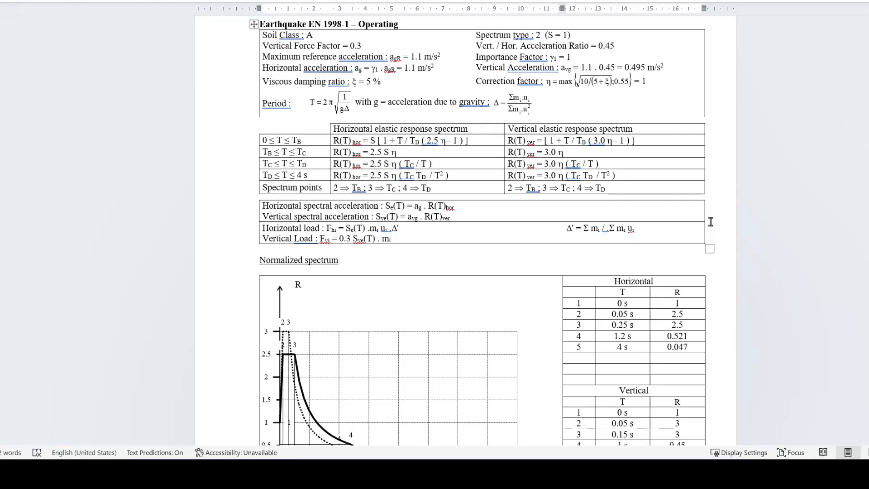
scroll(710, 222, "up", 1)
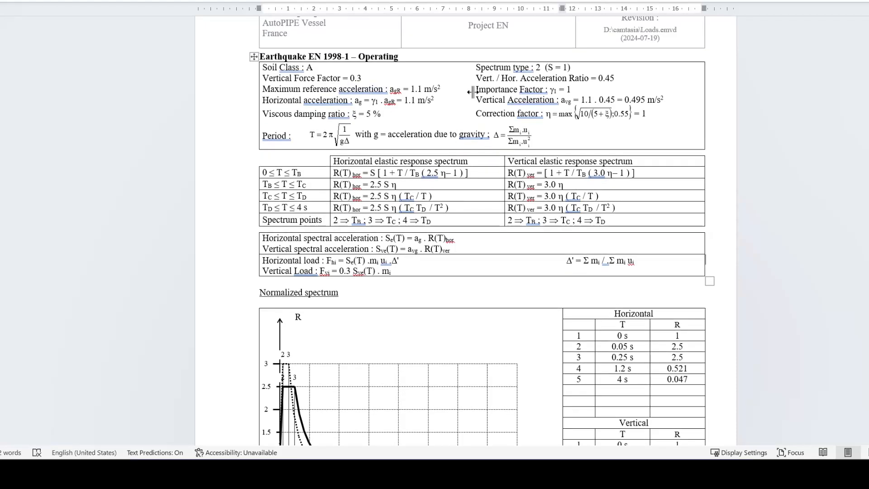
left_click_drag(546, 143, 255, 73)
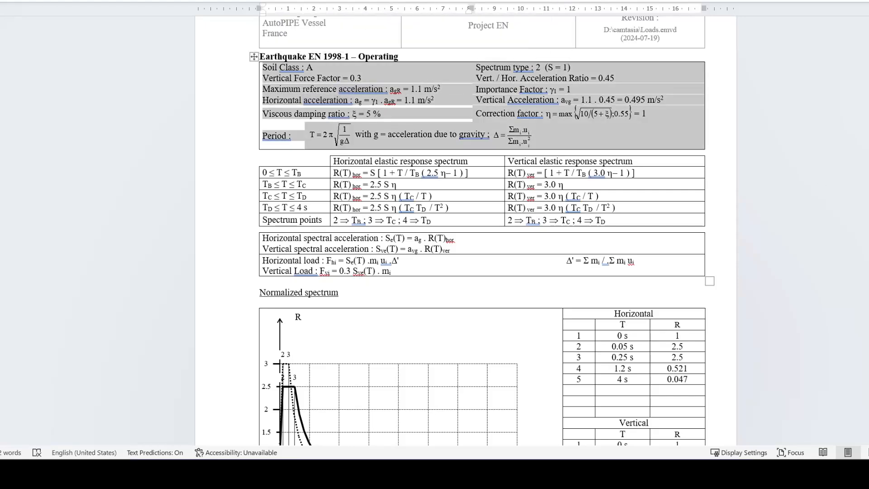
left_click(641, 260)
scroll(641, 261, "down", 3)
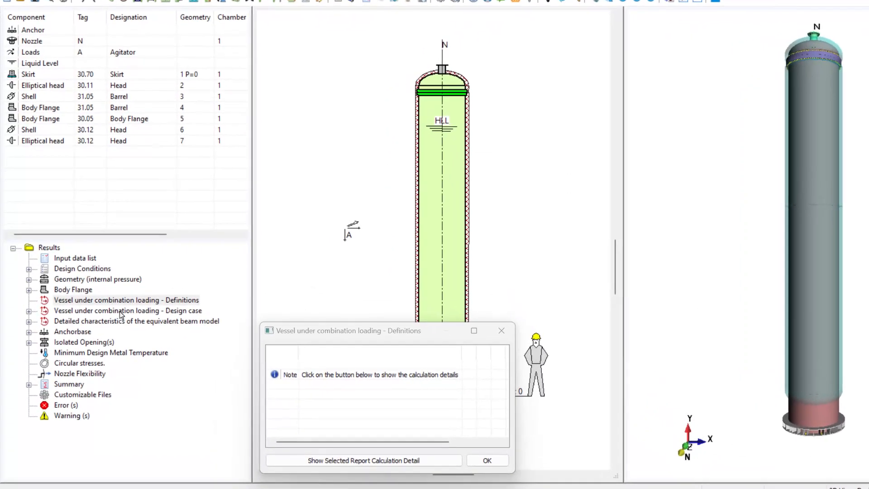
- Open the calculation detail report for the Operation (Normal Wind) design case under combination loading
left_click(28, 312)
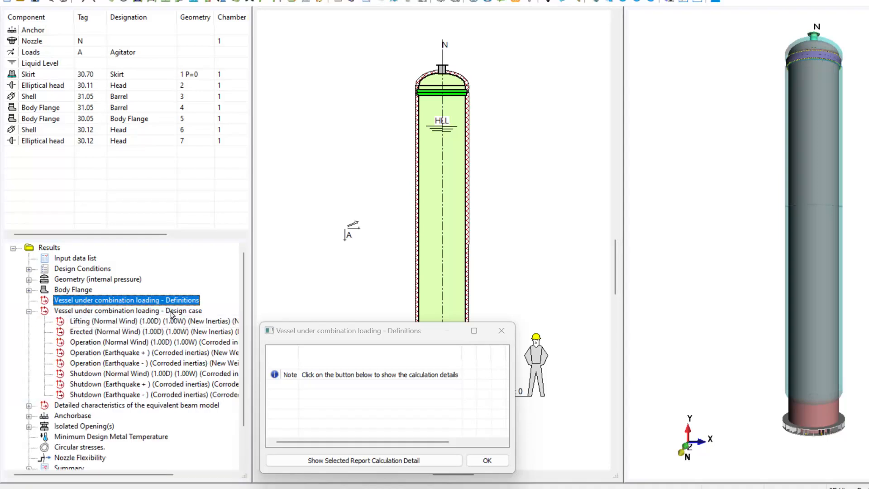
left_click(123, 345)
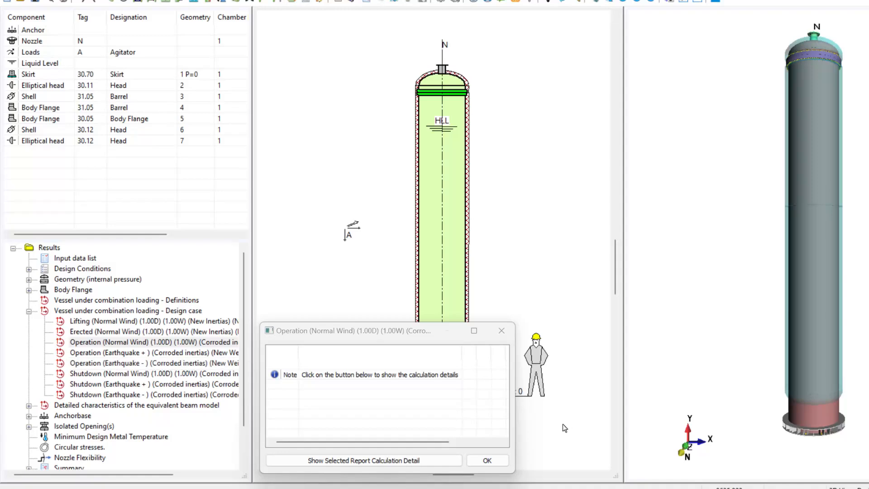
left_click(349, 460)
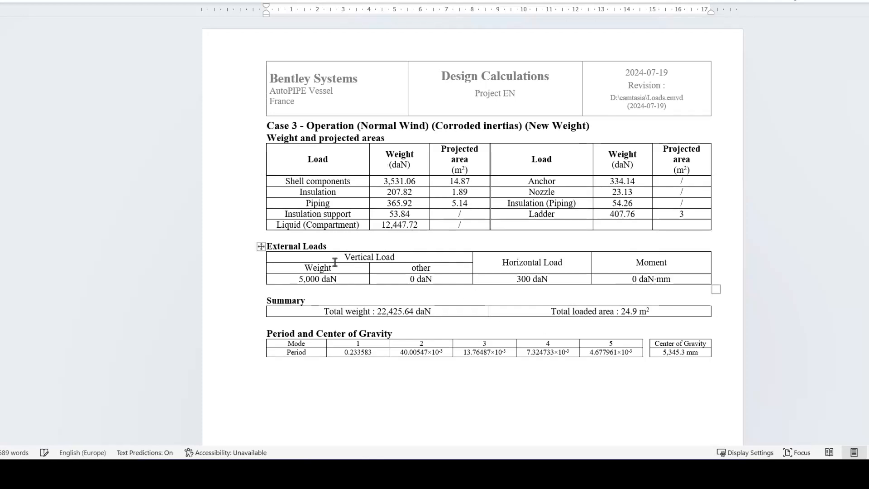
- Examine the external loads, summary, and period and center of gravity tables of the Operation (Normal Wind) case
left_click_drag(289, 258, 475, 291)
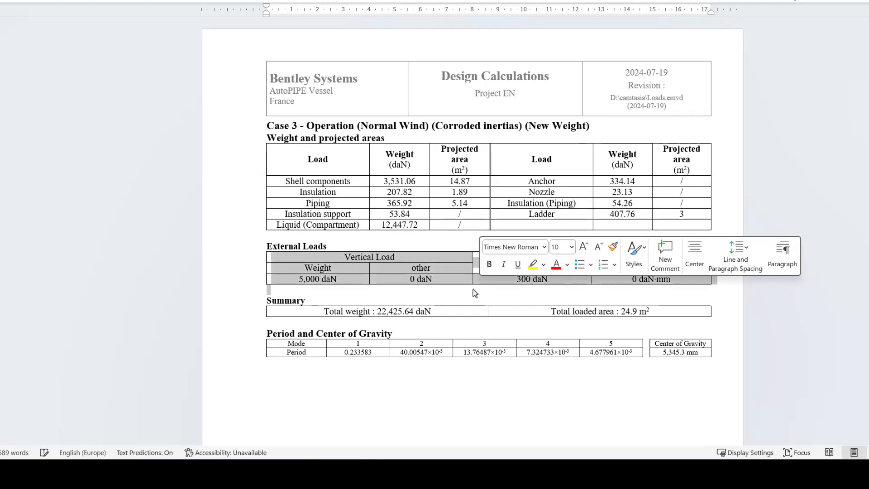
left_click(473, 292)
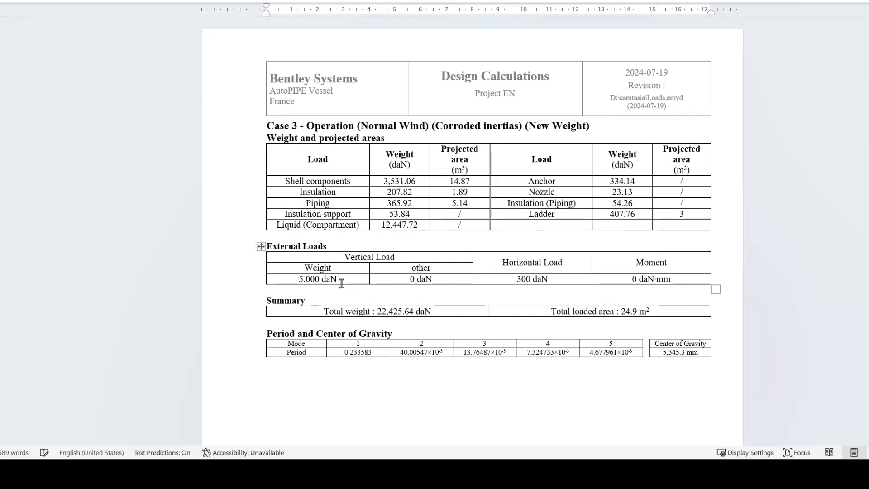
left_click_drag(339, 279, 299, 275)
left_click(398, 257)
scroll(314, 124, "down", 5)
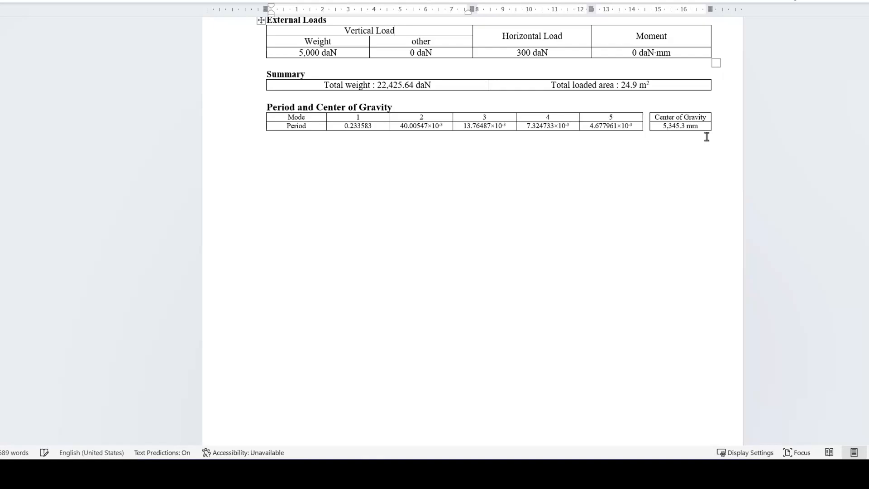
scroll(612, 271, "down", 5)
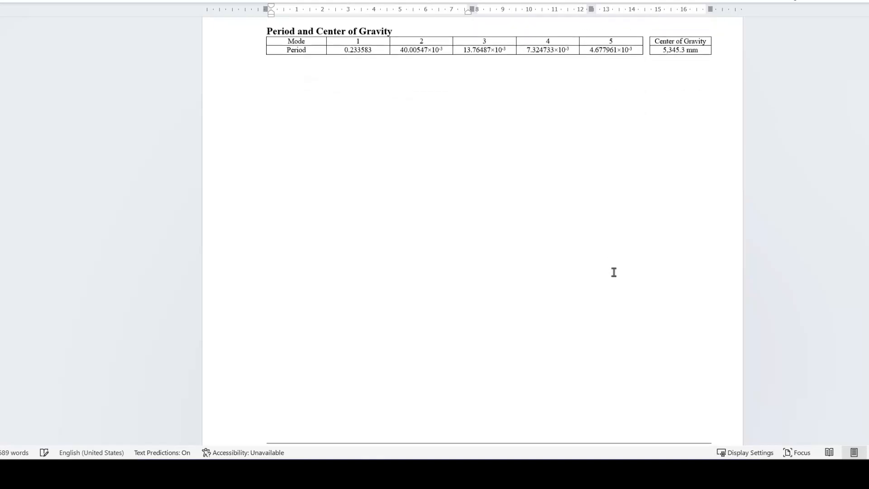
scroll(621, 290, "down", 8)
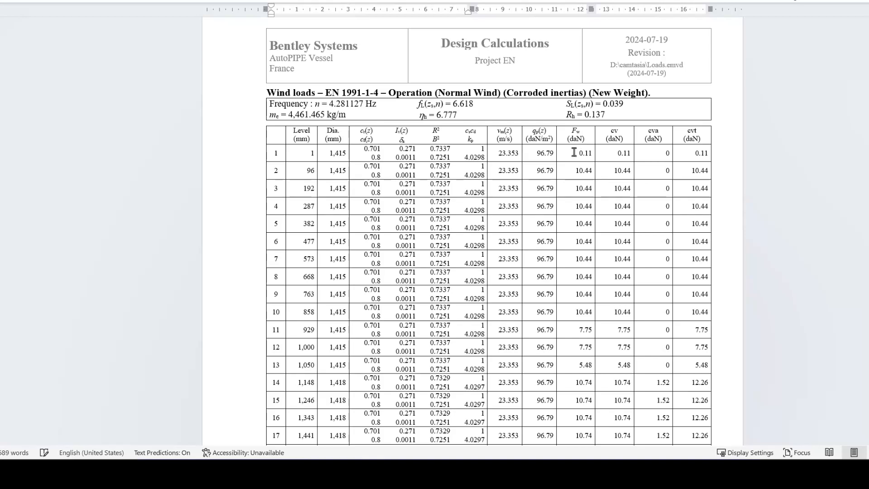
- Examine the wind load table and the stresses and distortions section for the Operation (Normal Wind) case
left_click_drag(579, 153, 592, 172)
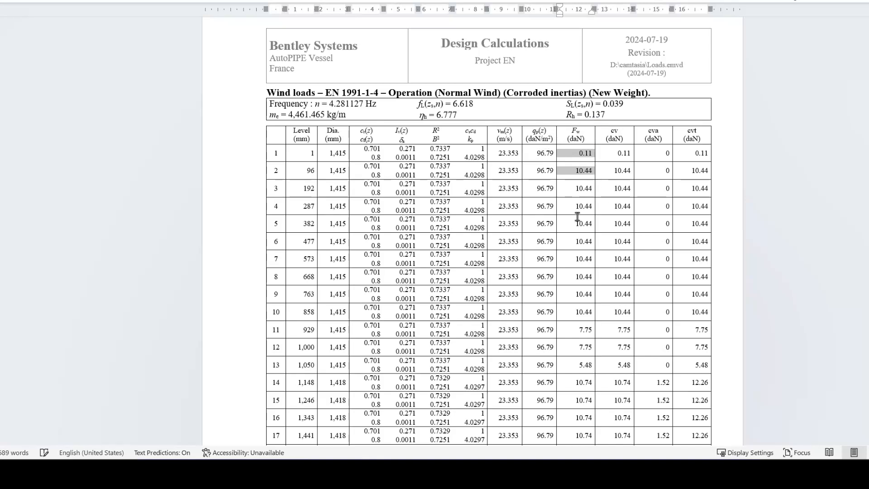
left_click_drag(584, 153, 572, 417)
scroll(582, 394, "down", 20)
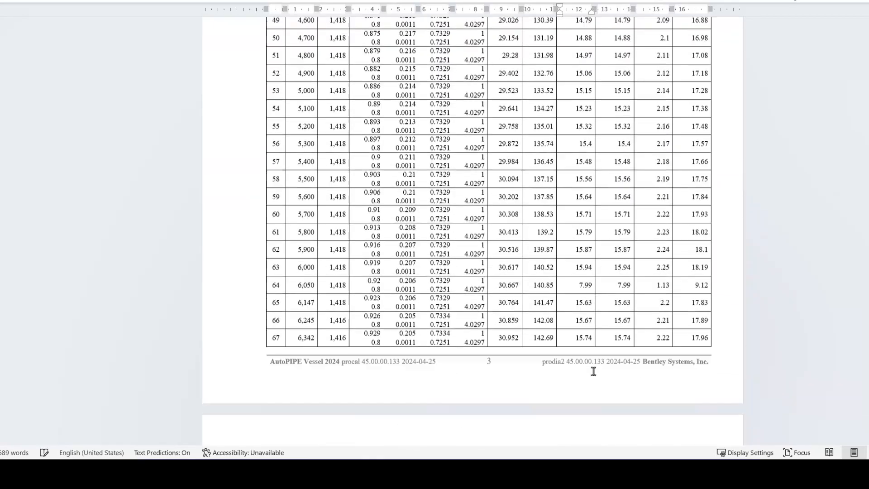
scroll(600, 356, "down", 15)
scroll(610, 325, "down", 1, "ctrl")
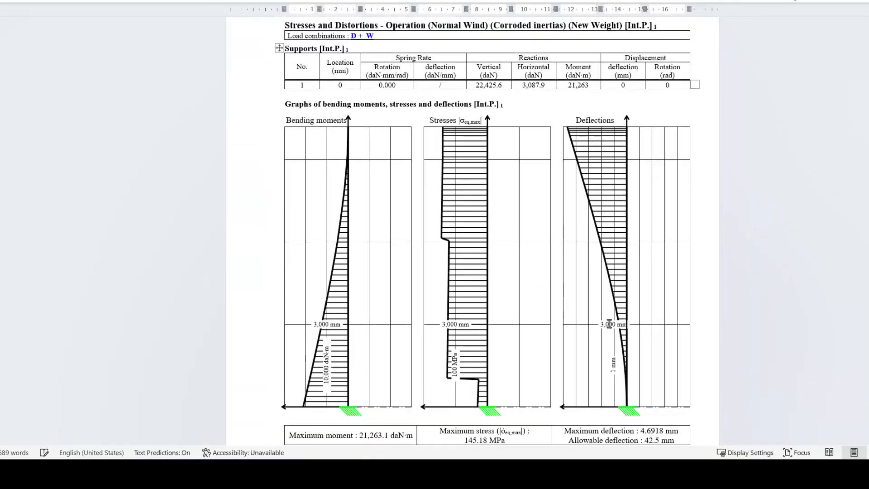
left_click_drag(287, 49, 618, 87)
left_click(461, 217)
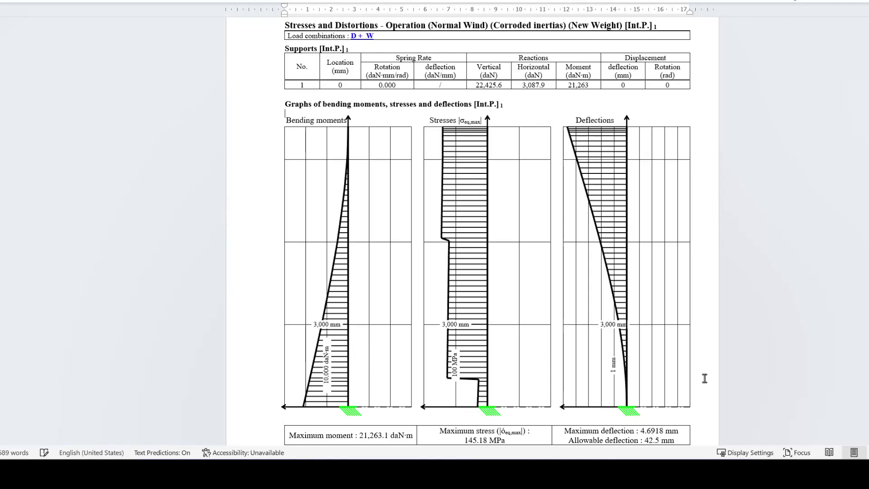
- Examine the stress and strain summary by component and the per-point stress calculation tables
scroll(709, 374, "down", 10)
scroll(709, 358, "down", 1)
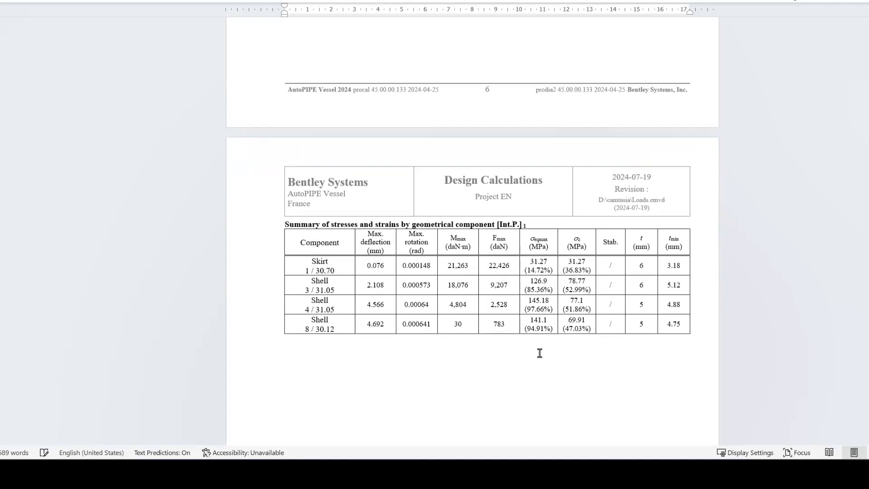
scroll(639, 361, "up", 4, "ctrl")
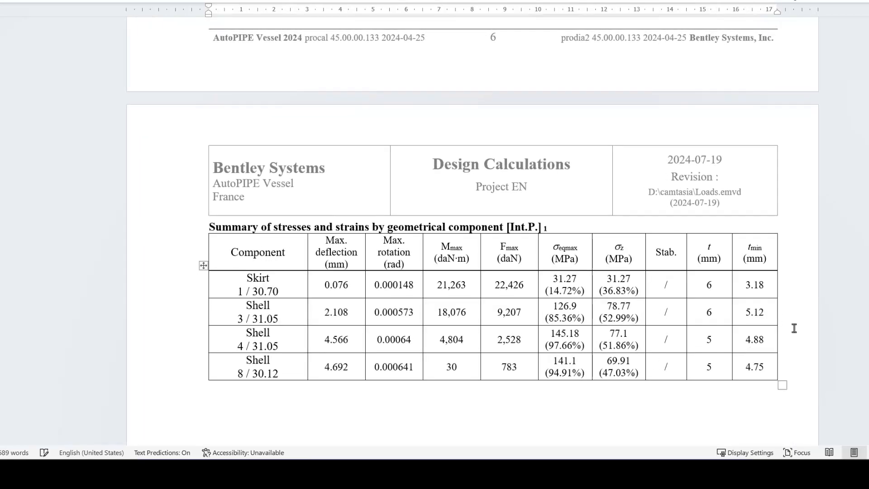
scroll(794, 328, "down", 1)
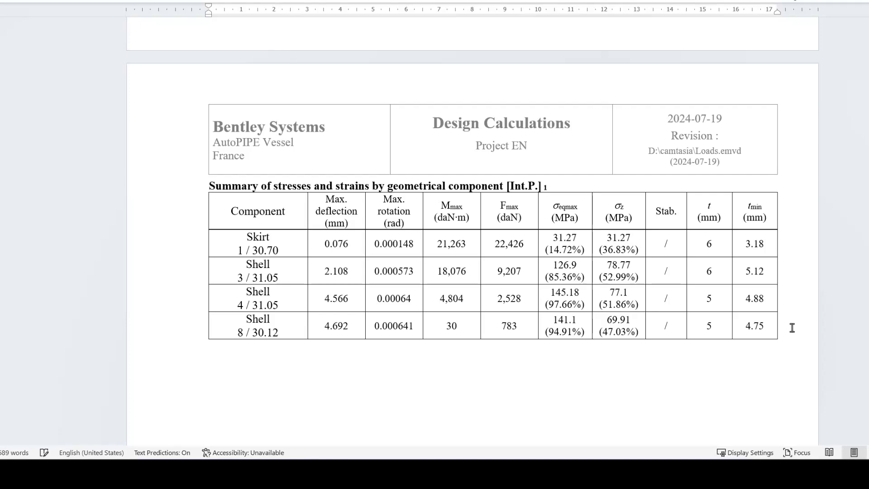
scroll(791, 328, "down", 15)
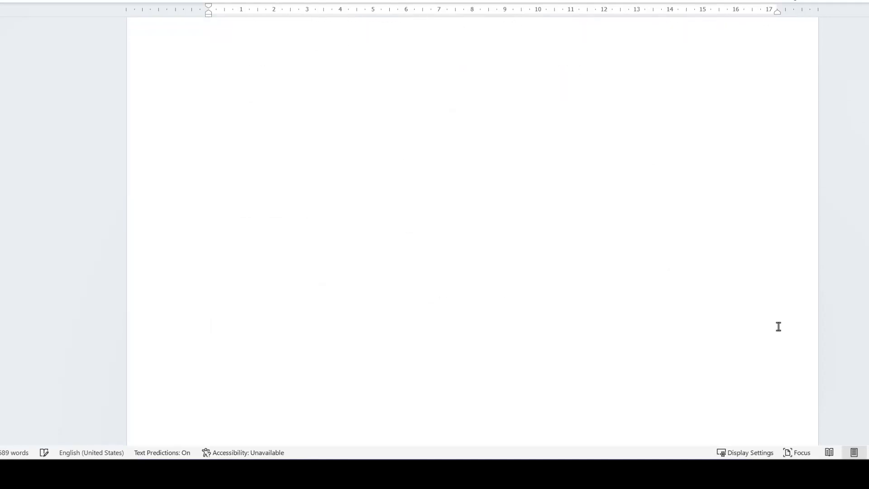
scroll(781, 330, "down", 7)
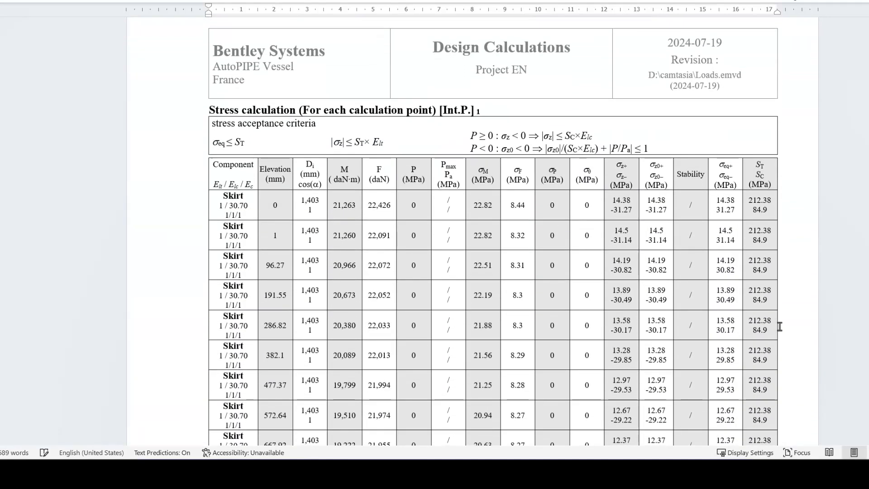
scroll(780, 326, "down", 1)
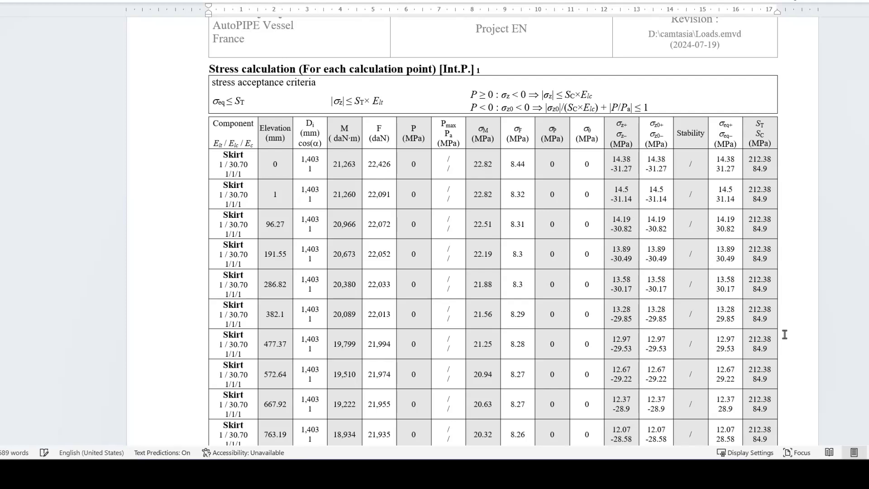
scroll(791, 316, "down", 10)
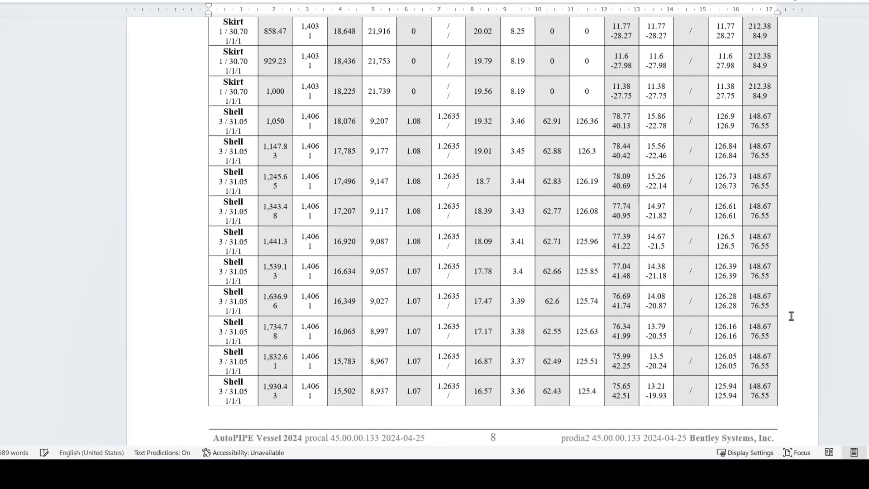
scroll(340, 171, "up", 9)
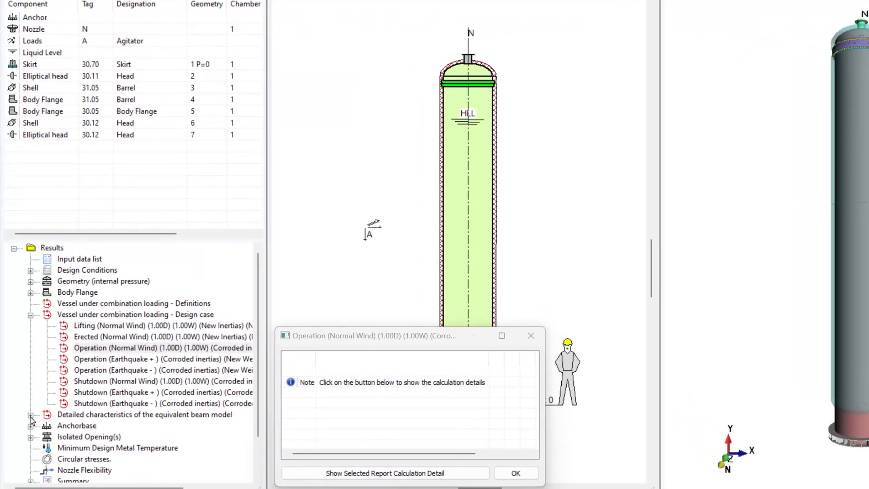
- Open the equivalent beam model detail report for the Operation (Normal Wind) case
left_click(25, 384)
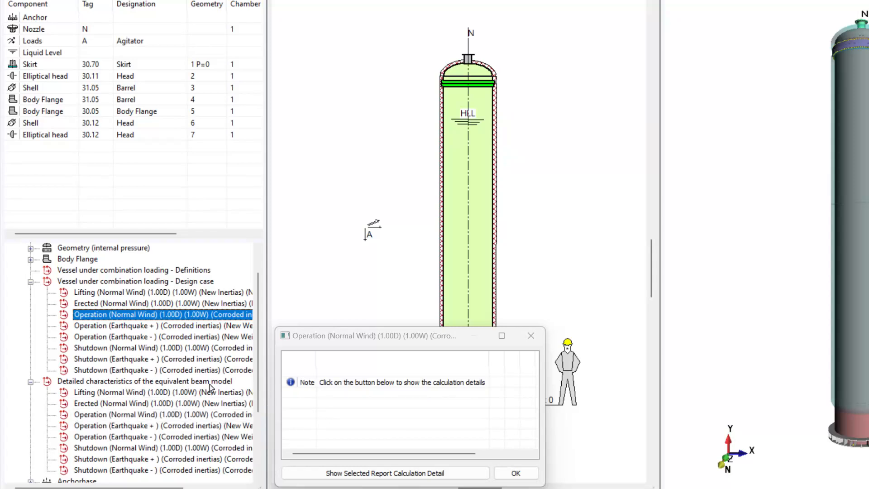
left_click(150, 424)
left_click(136, 415)
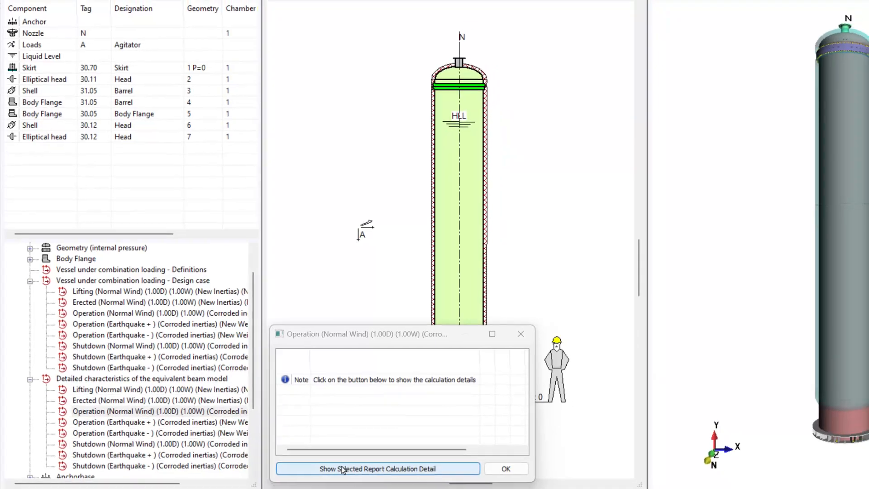
left_click(343, 468)
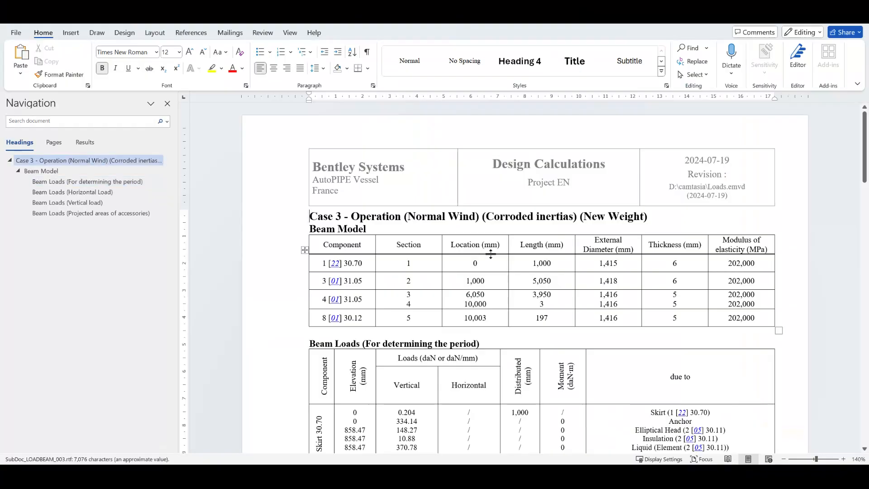
- Examine the beam loads for the period and horizontal load, locating the external load entries
scroll(743, 366, "down", 2)
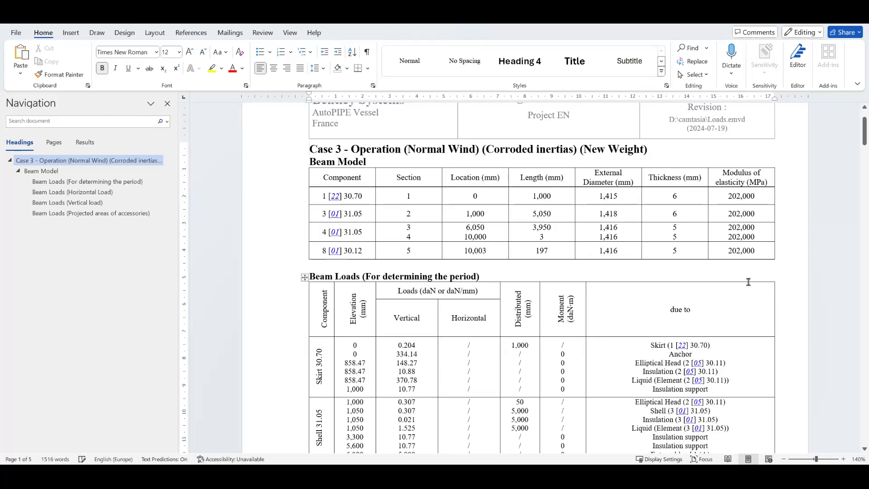
scroll(756, 258, "down", 2)
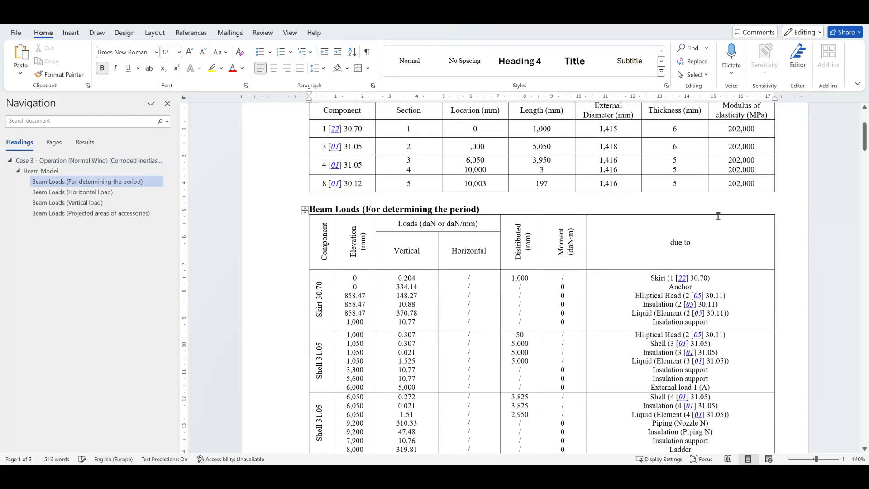
scroll(718, 216, "down", 2)
scroll(626, 273, "down", 2)
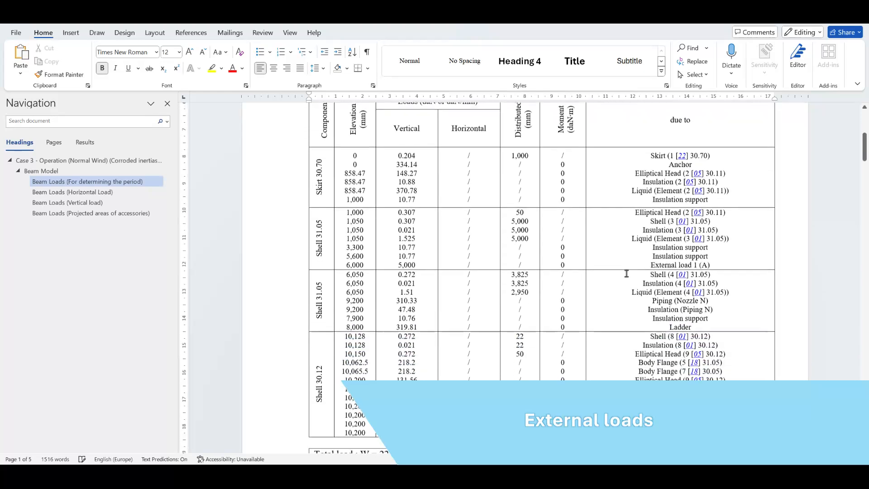
scroll(627, 273, "up", 1)
scroll(629, 273, "down", 4)
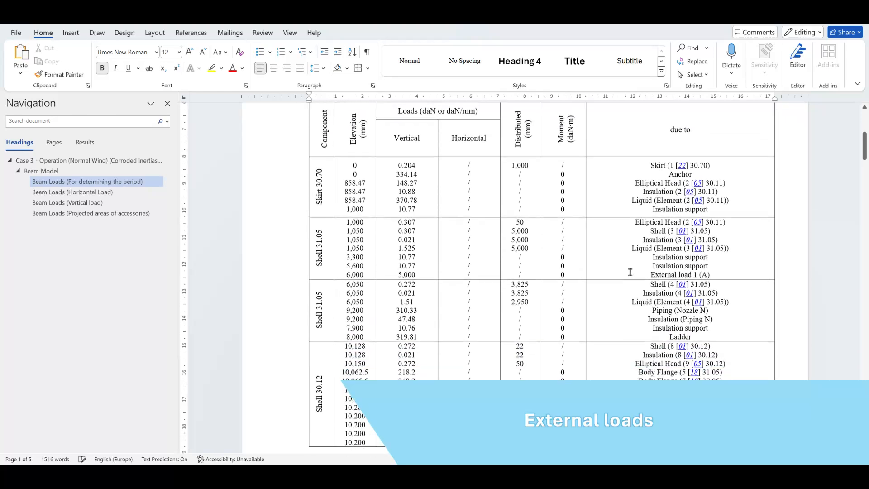
scroll(631, 272, "down", 14)
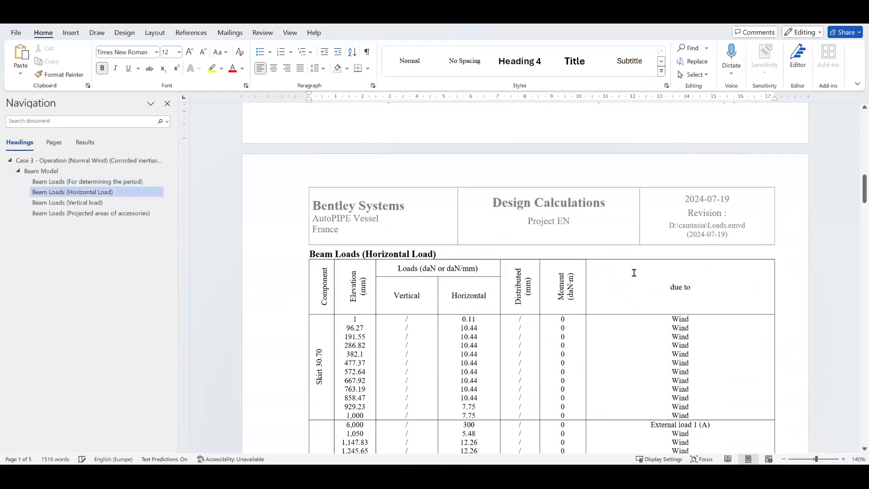
scroll(634, 272, "down", 2)
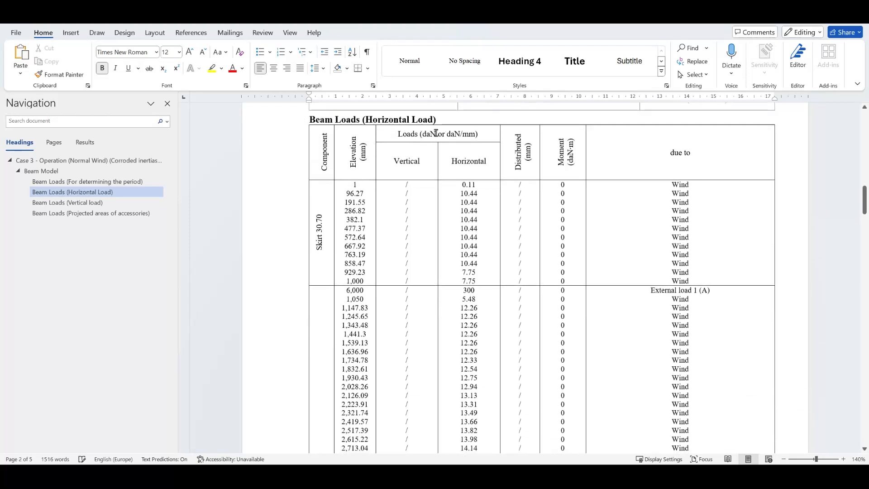
left_click(673, 194)
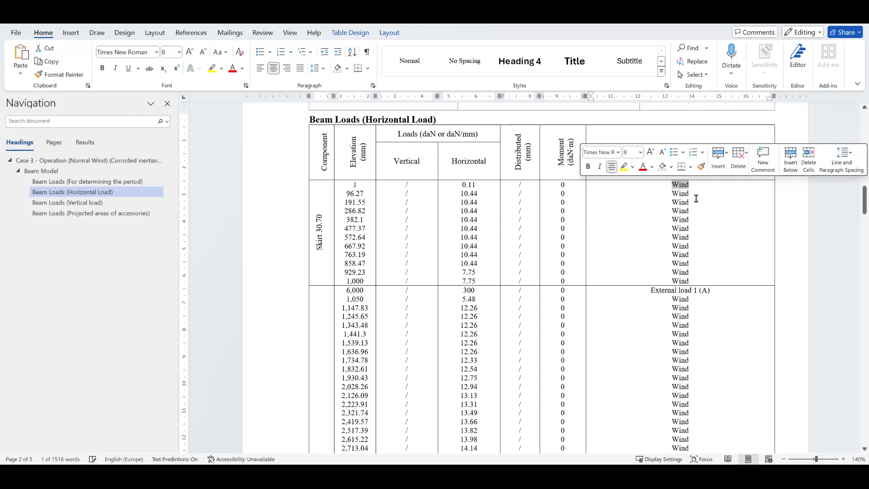
- Examine the horizontal beam loads around the shell, highlighting the External load 1 (A) entry and its 300 load
scroll(694, 282, "down", 1)
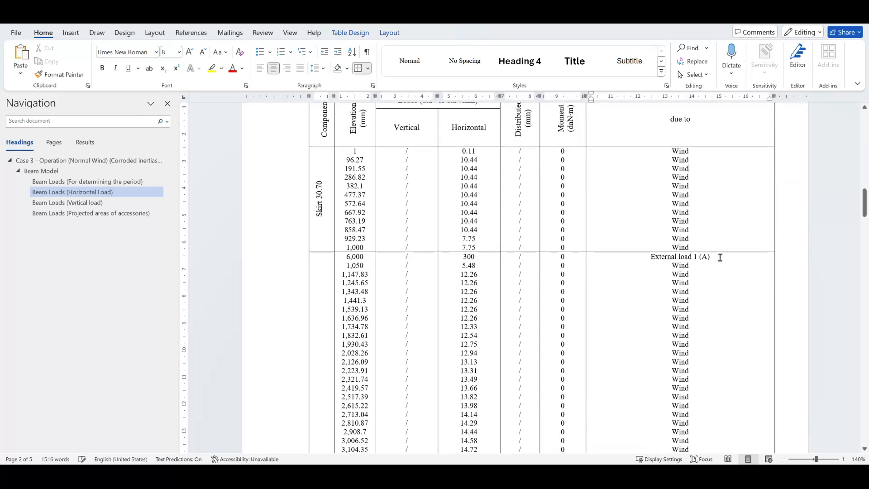
left_click_drag(716, 256, 650, 256)
left_click(651, 257)
left_click_drag(344, 256, 365, 257)
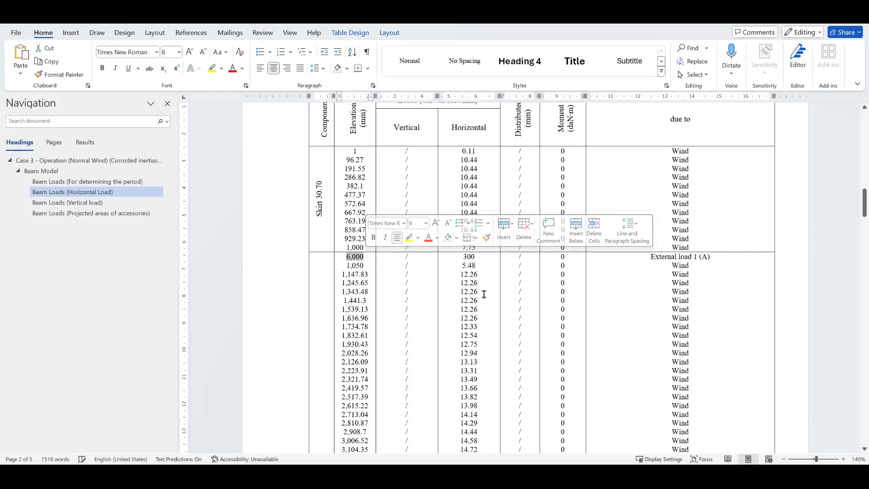
left_click(497, 288)
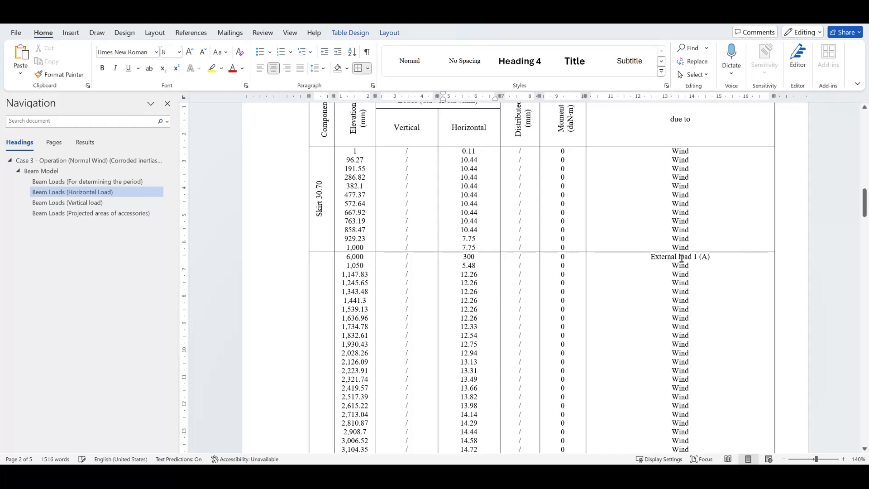
left_click_drag(462, 256, 481, 256)
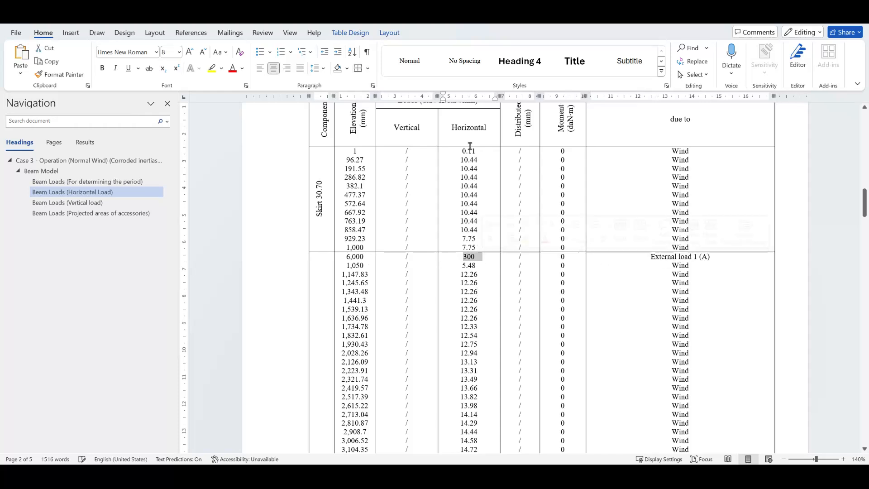
scroll(480, 307, "down", 15)
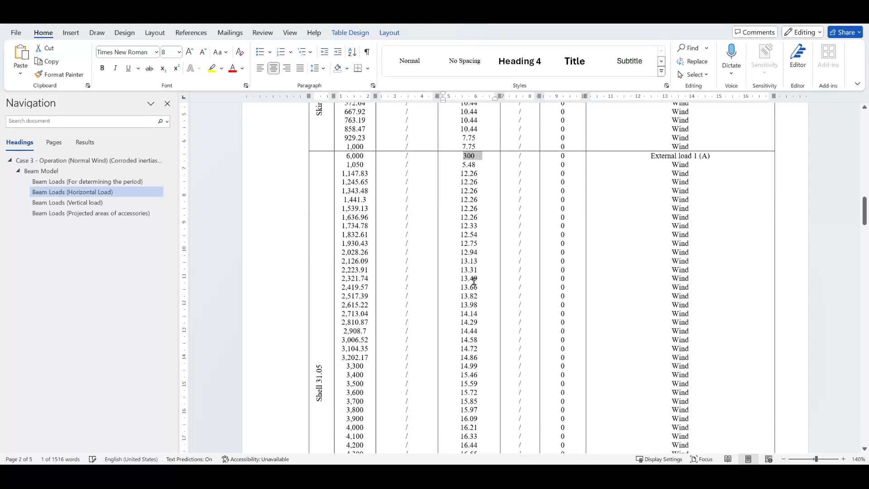
scroll(514, 329, "down", 8)
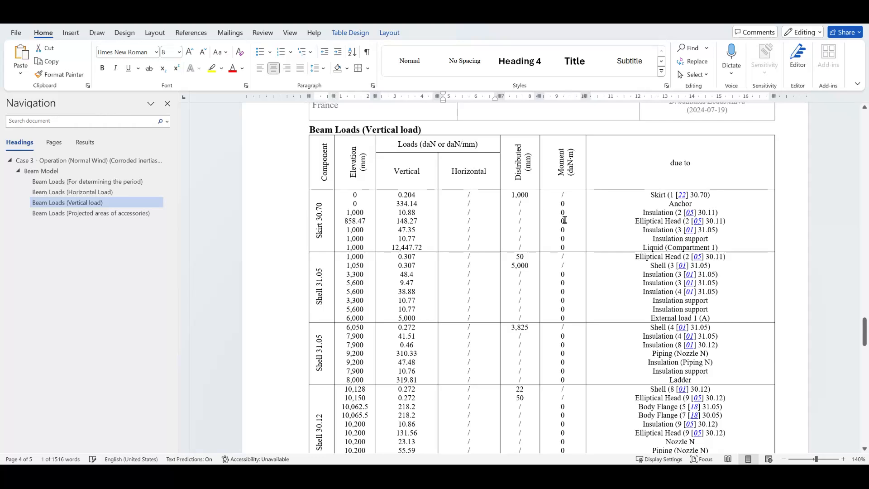
- Examine the vertical beam loads table, highlighting the Piping (Nozzle N) entry
scroll(601, 215, "down", 1)
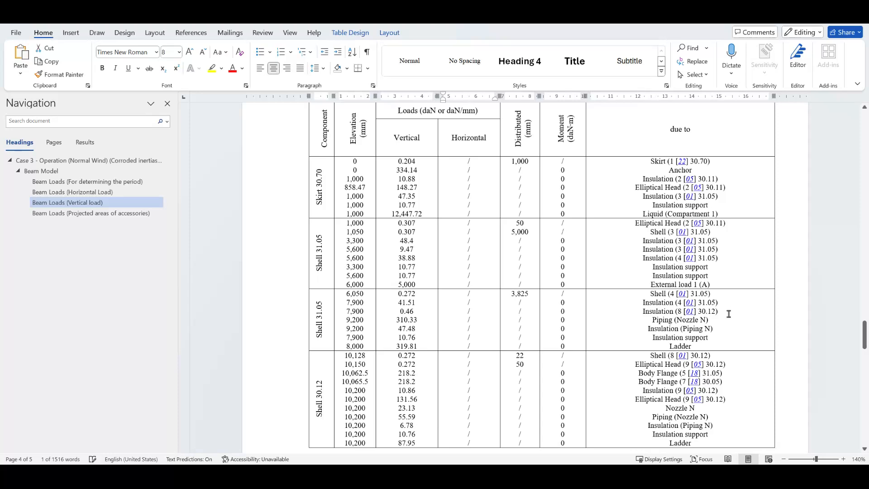
left_click_drag(716, 320, 661, 321)
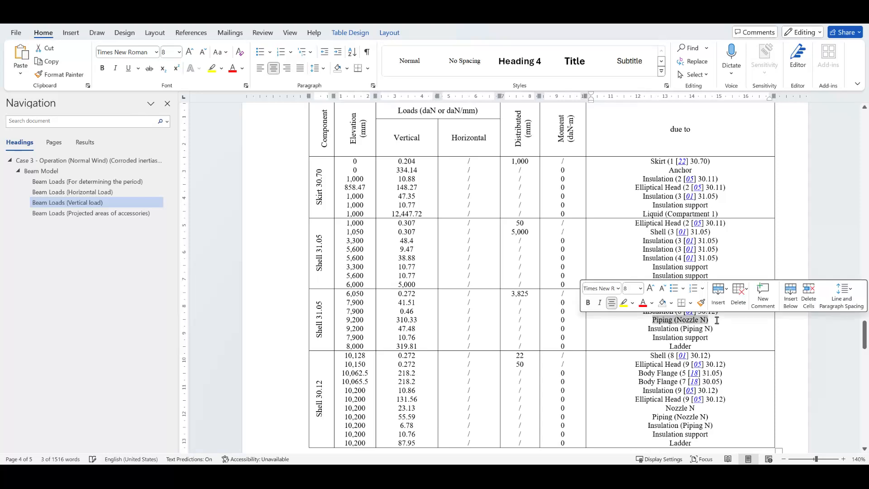
left_click(721, 321)
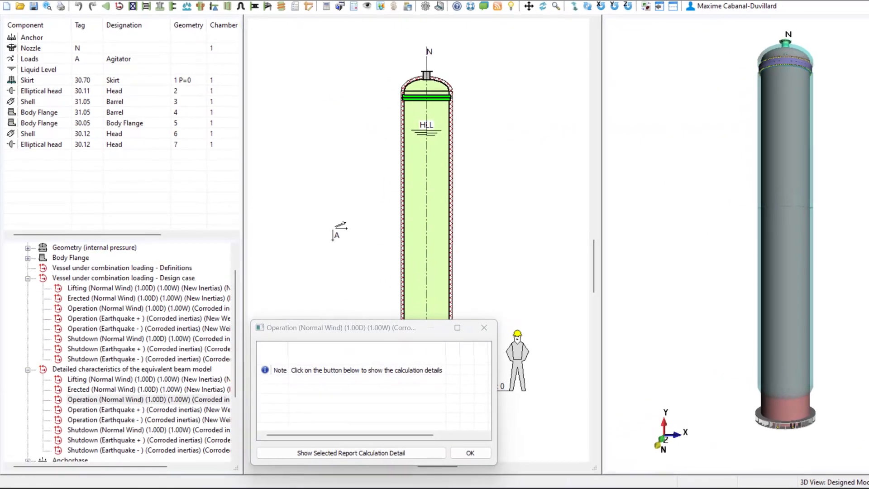
- Search the program help for "piping" and open the Load Calculation topic
left_click(207, 1)
left_click(239, 5)
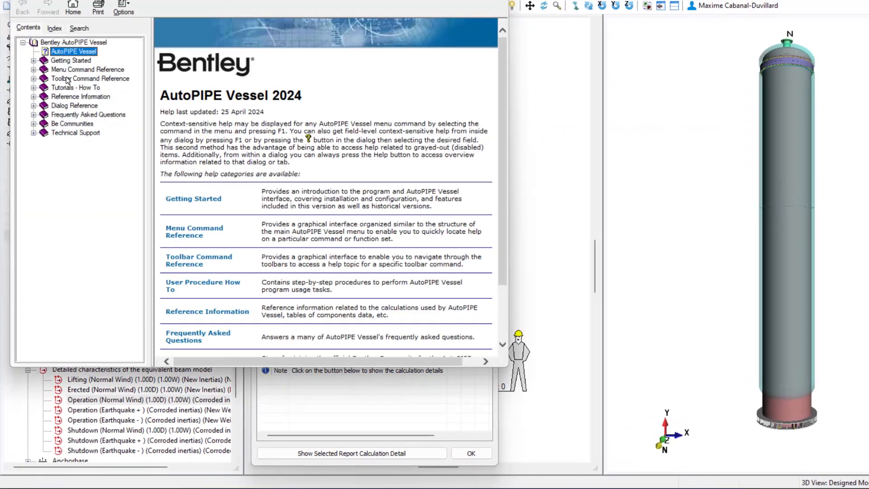
left_click(86, 27)
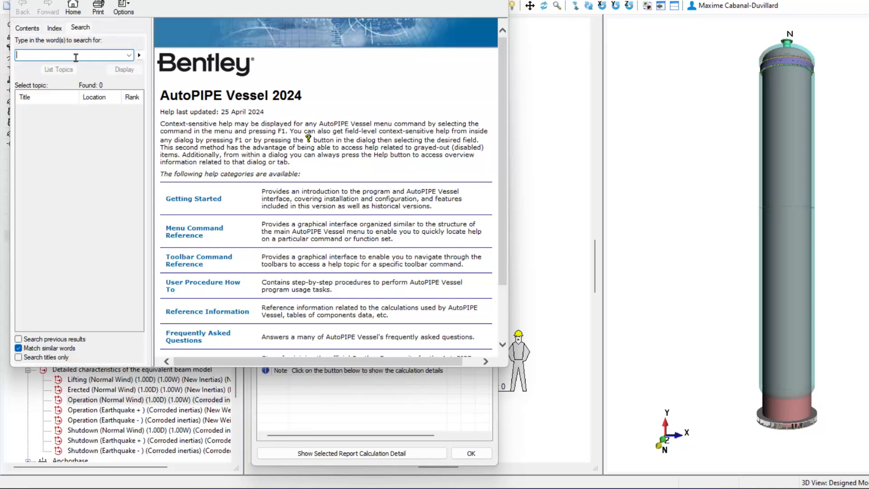
type("piping")
key("Return")
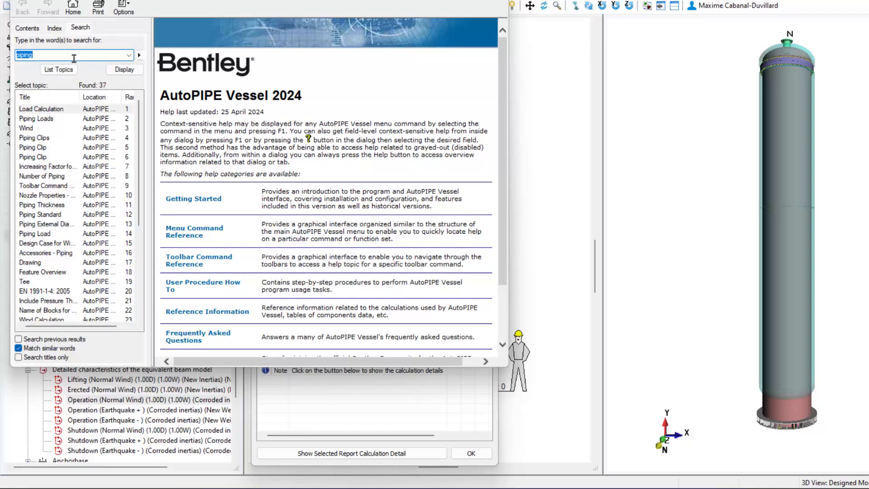
double_click(48, 110)
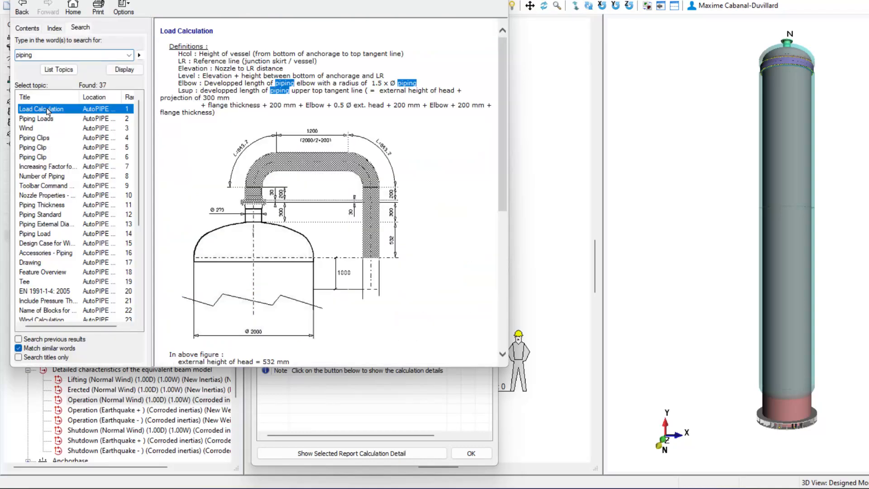
left_click(578, 141)
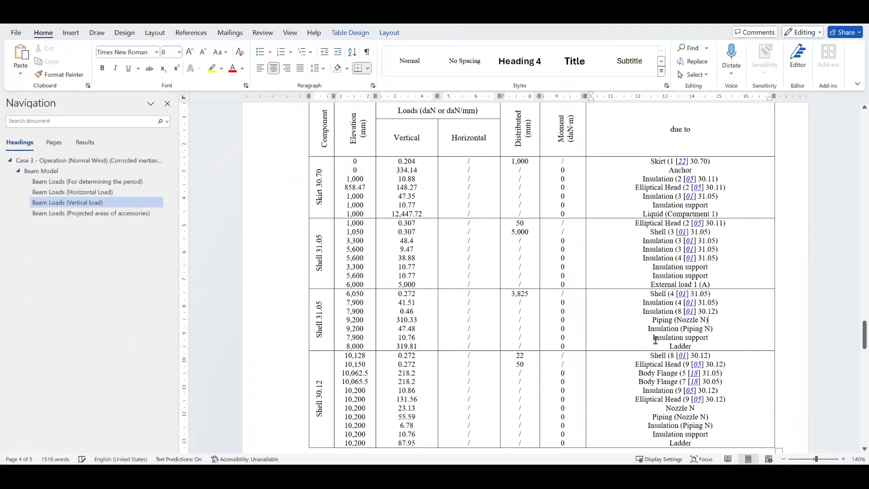
- Review the load conditions in the vessel properties for the operating case and close the dialog
double_click(672, 346)
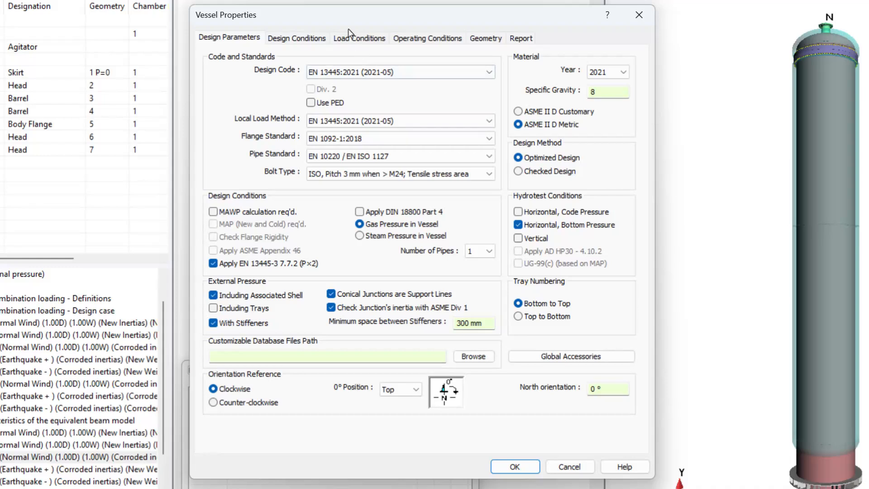
left_click(352, 37)
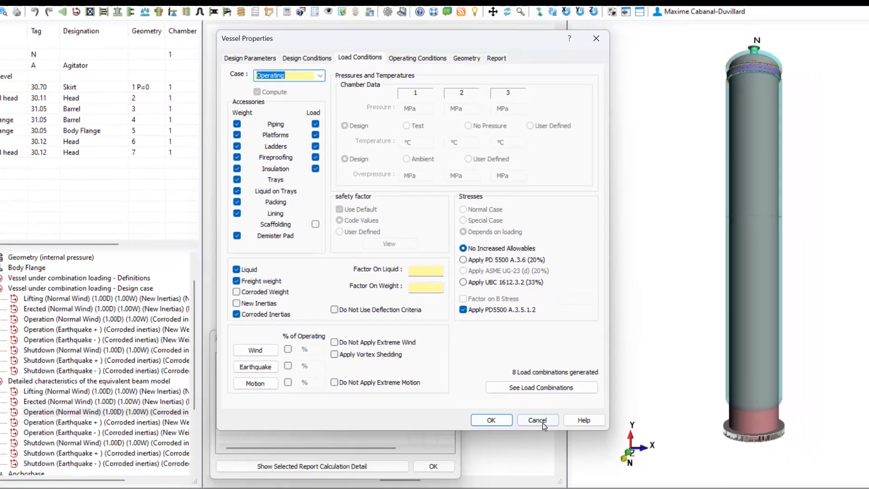
left_click(537, 420)
left_click(433, 466)
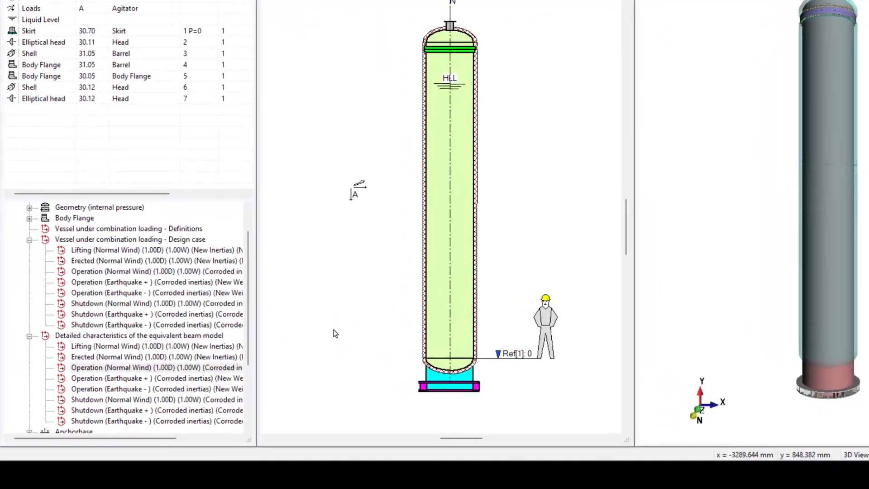
- Open the equivalent beam model report for Operation (Earthquake +) and examine its horizontal beam loads
left_click(122, 370)
left_click(122, 377)
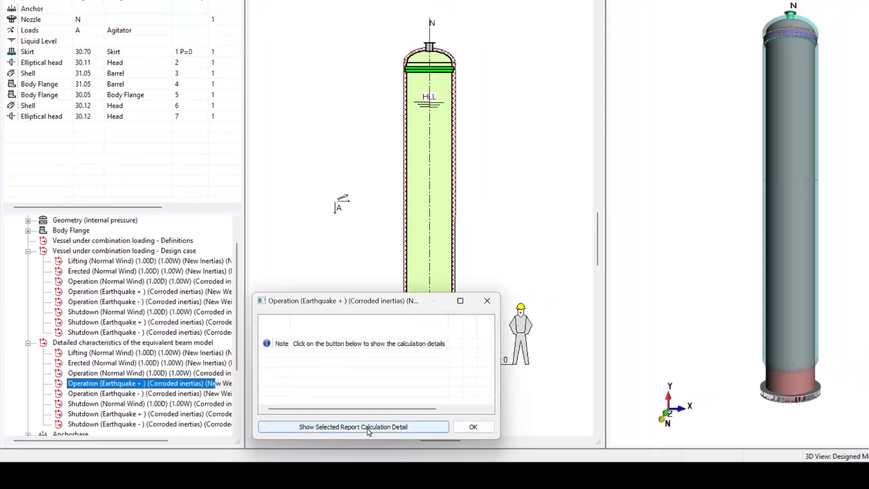
left_click(367, 428)
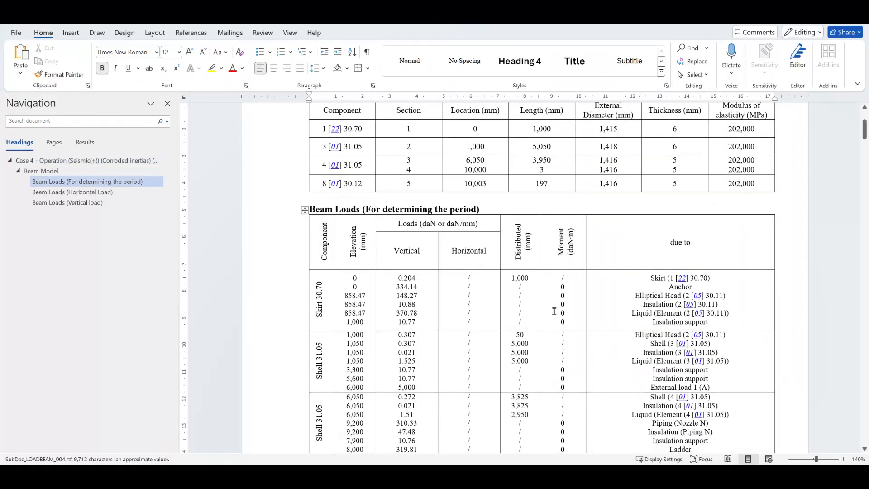
scroll(554, 312, "down", 2)
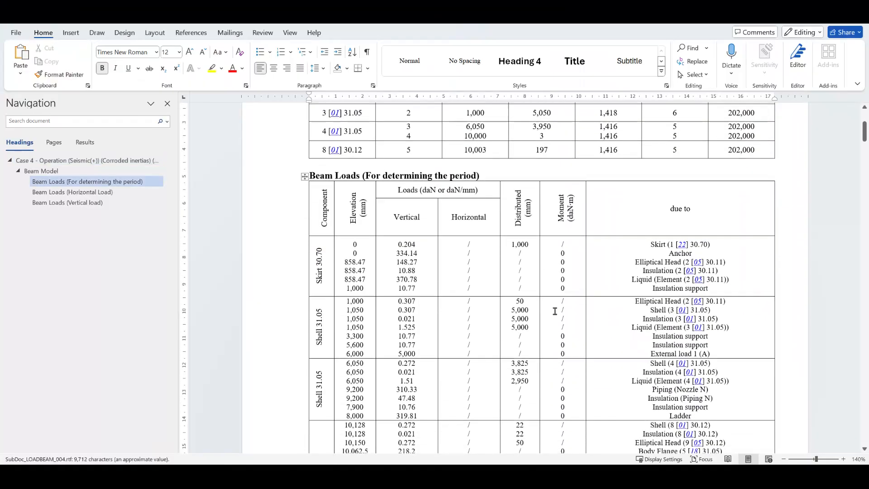
left_click(98, 194)
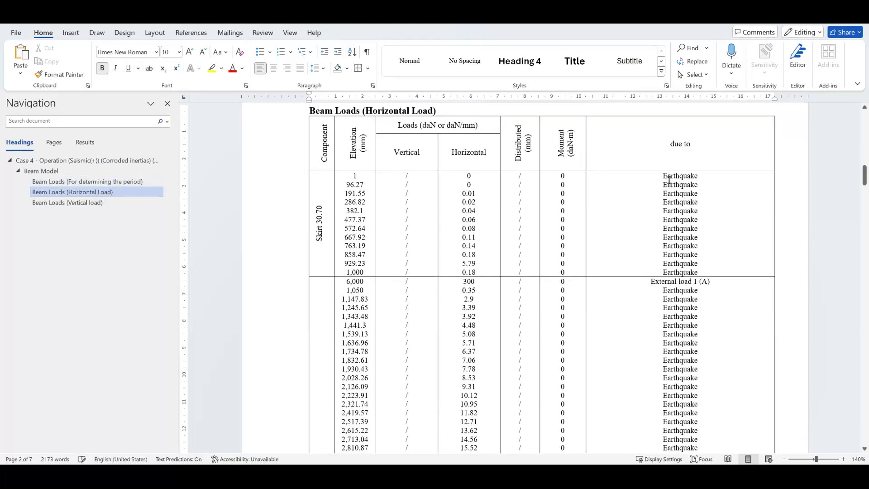
left_click_drag(664, 176, 698, 202)
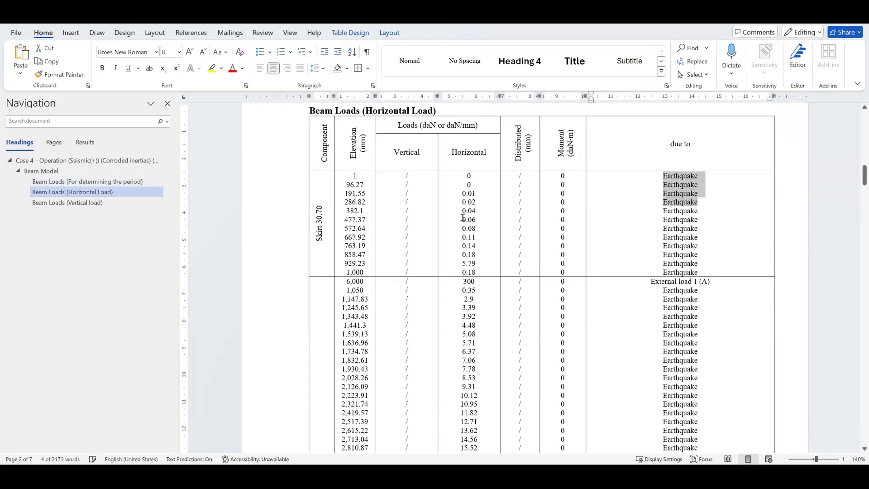
scroll(470, 362, "down", 3)
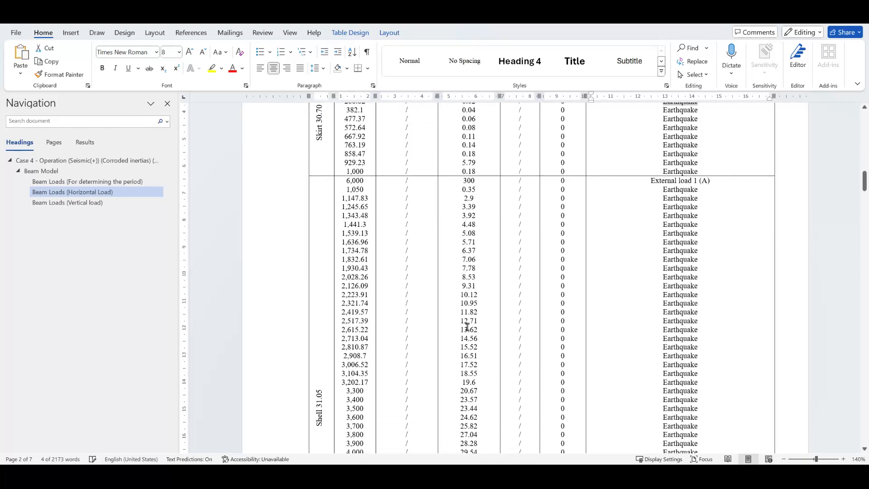
scroll(471, 319, "down", 8)
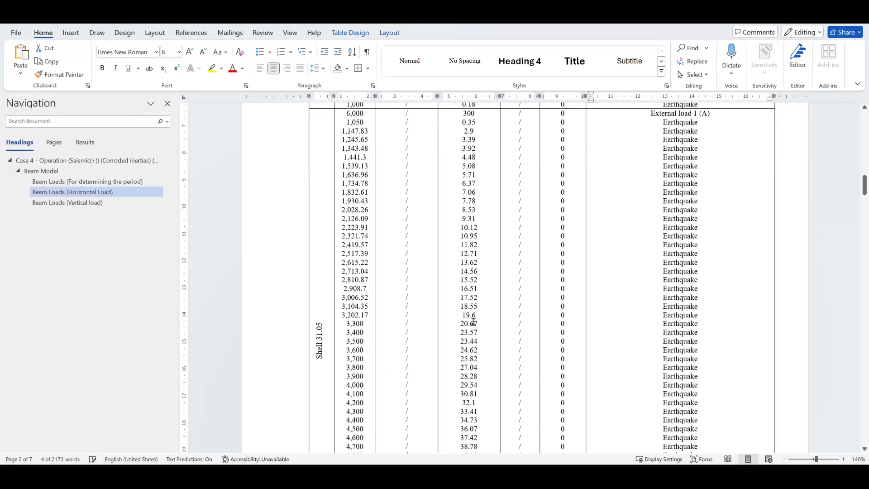
scroll(474, 323, "down", 12)
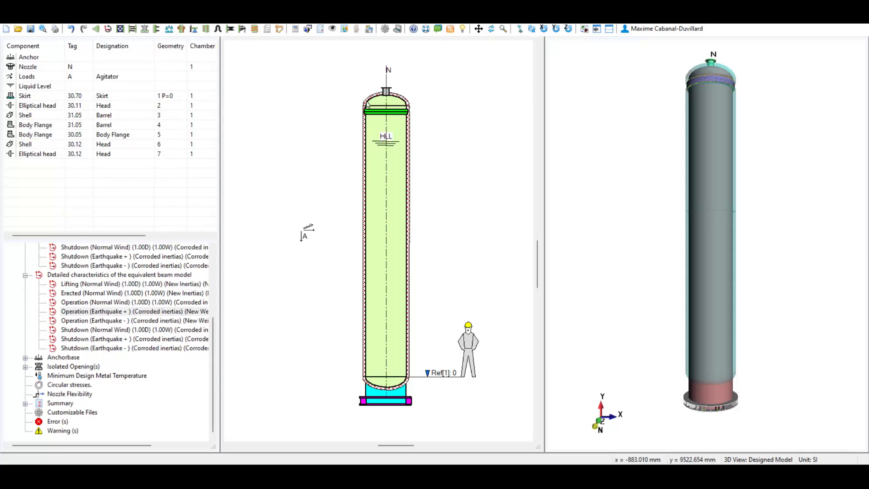
- Open the calculation report for isolated opening N and go to its local loads on nozzle N section
left_click(26, 366)
left_click(63, 376)
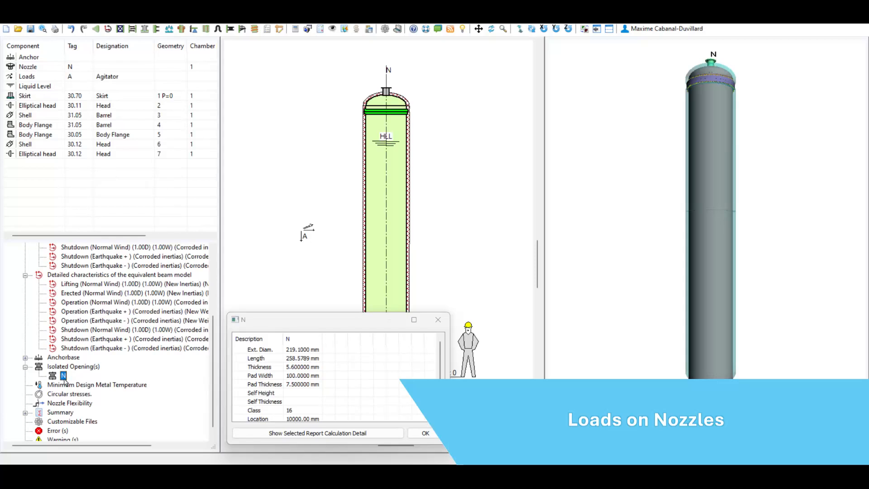
left_click(336, 432)
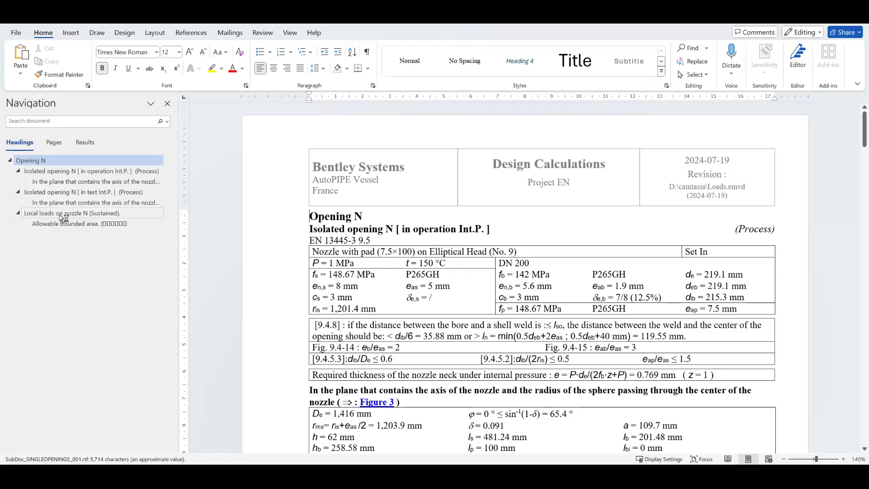
left_click(63, 213)
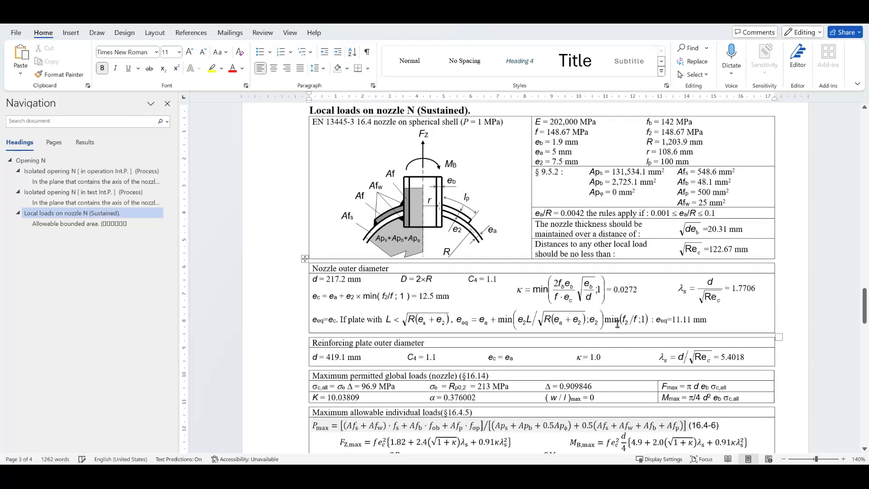
- Examine the nozzle N local loads, combined stresses and allowable bounded area, then close the nozzle dialog
scroll(617, 324, "up", 1)
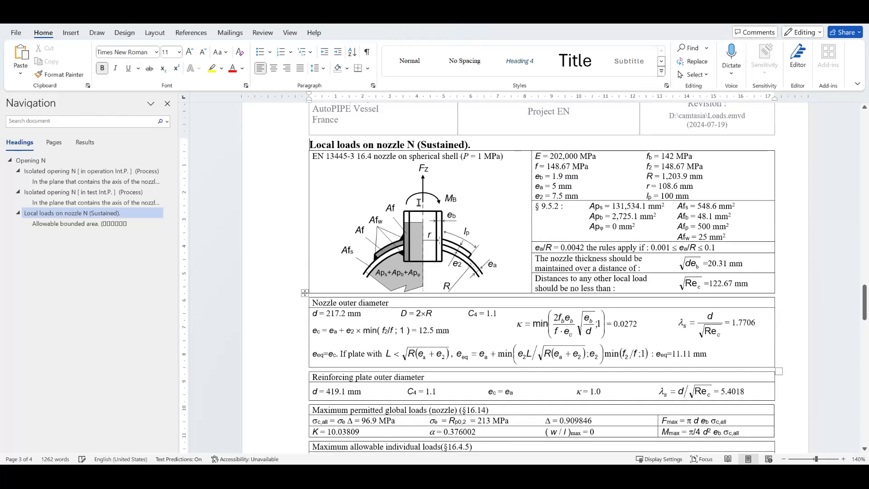
left_click_drag(312, 156, 517, 161)
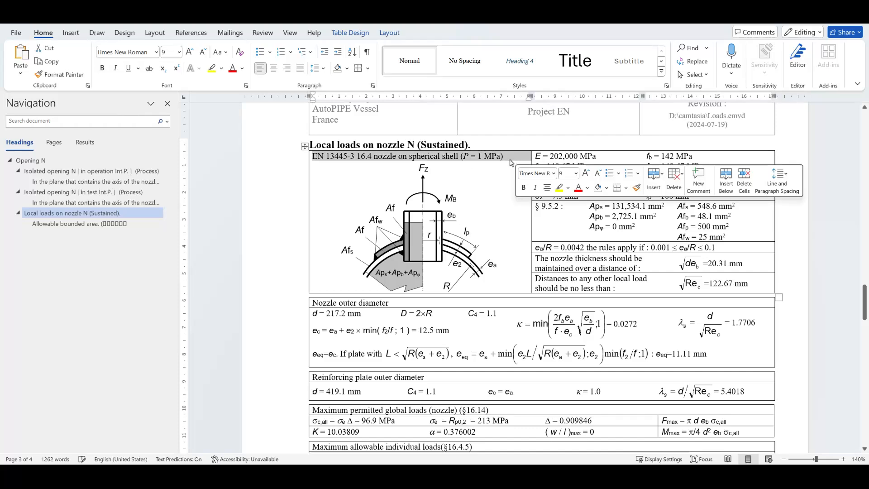
left_click(836, 248)
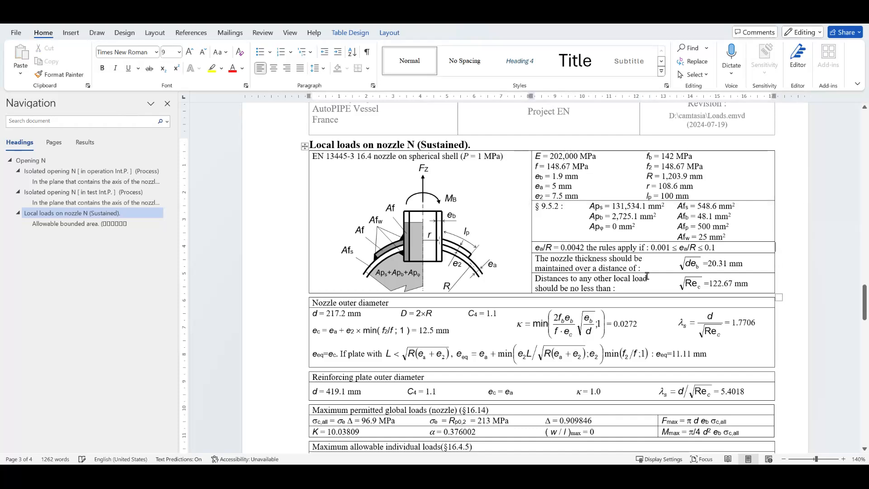
scroll(378, 272, "down", 20)
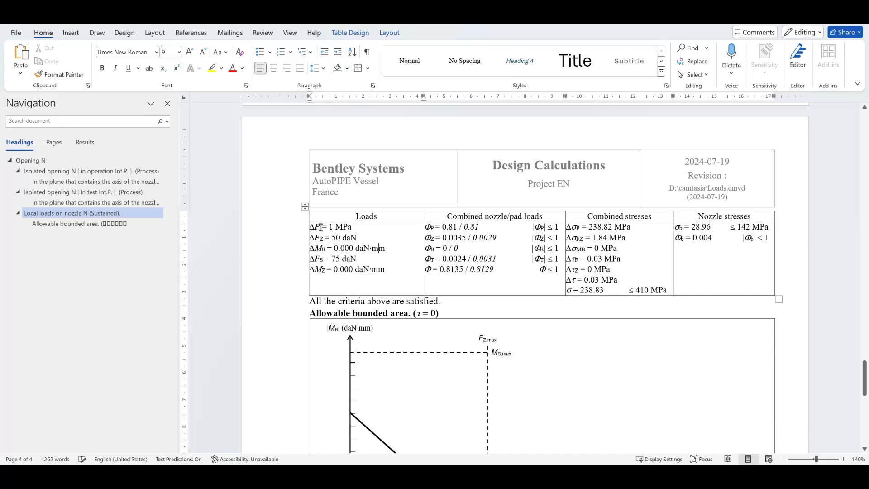
left_click_drag(321, 227, 394, 280)
left_click(387, 300)
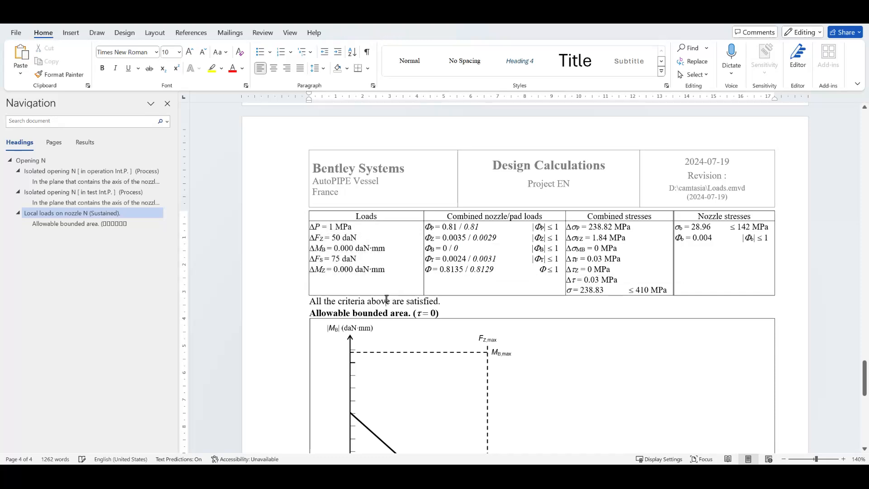
scroll(568, 328, "down", 5)
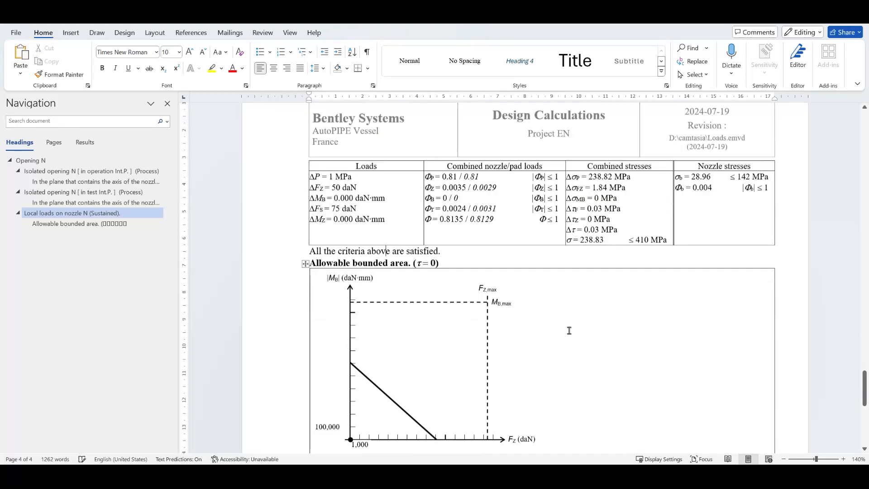
scroll(452, 413, "up", 3)
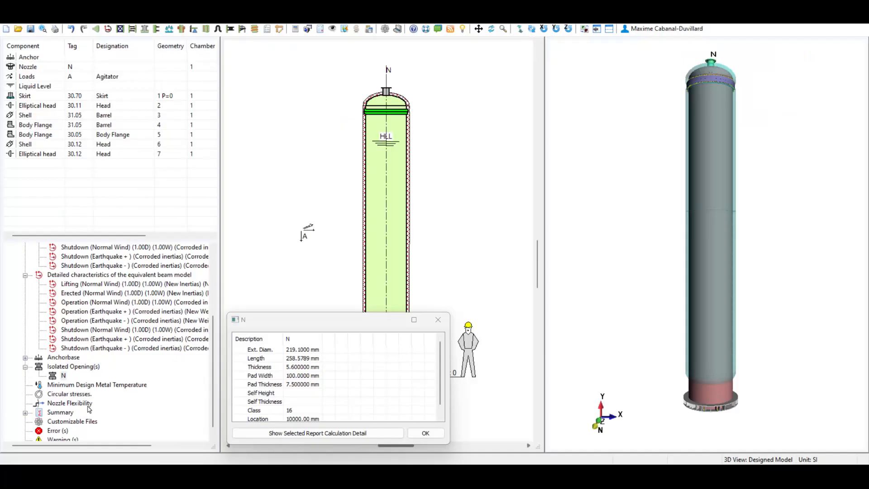
scroll(89, 409, "down", 1)
left_click(438, 319)
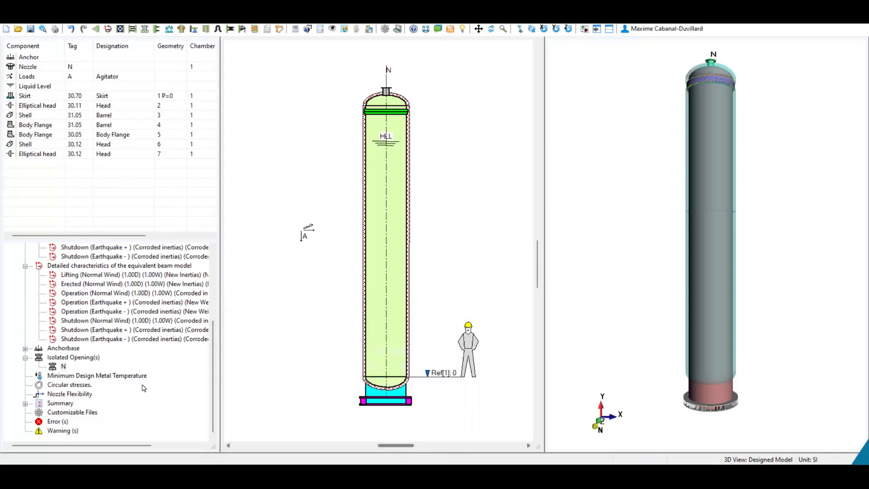
- Open the Summary of Forged Items calculation report and examine its evaluation of external loads for the standard flange N
left_click(26, 404)
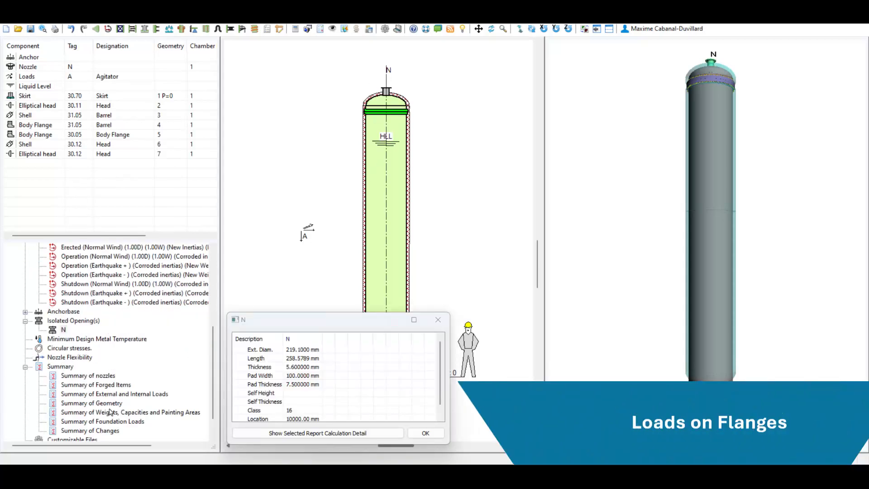
left_click(109, 386)
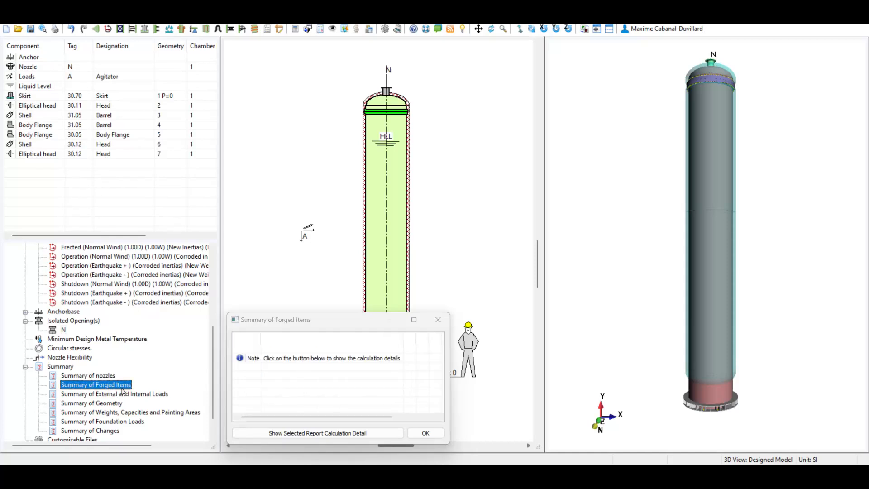
left_click(265, 438)
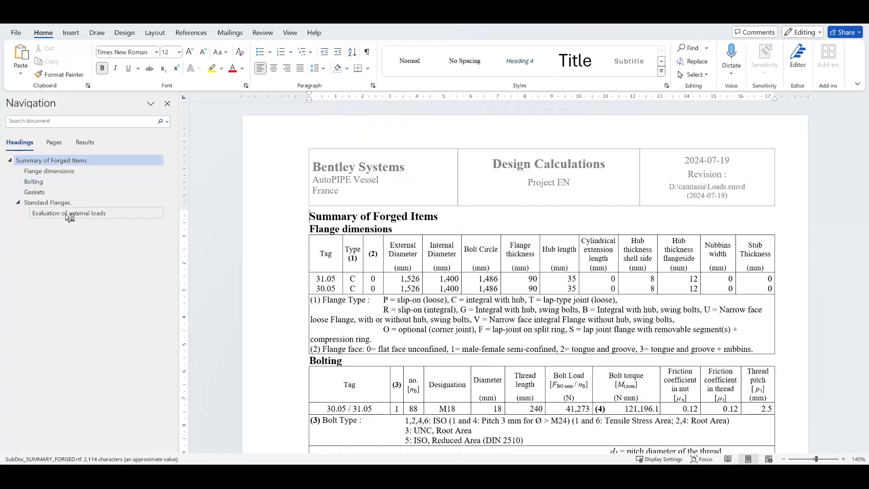
left_click(70, 215)
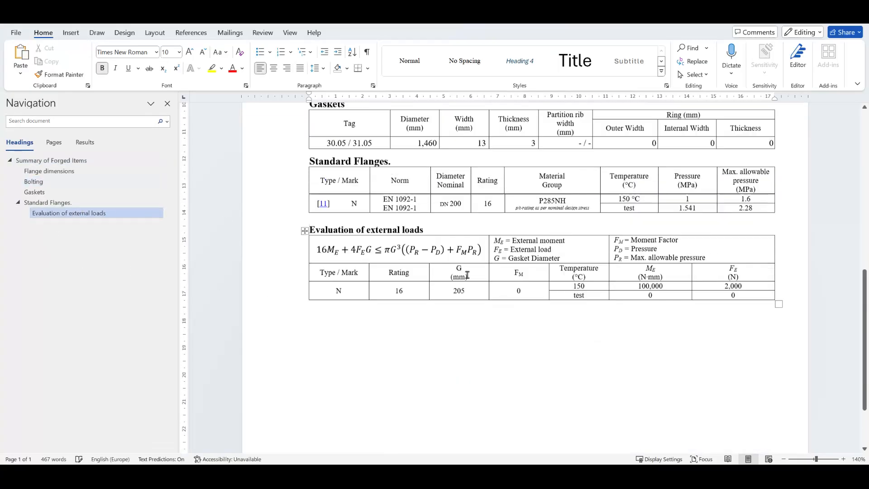
left_click(387, 188)
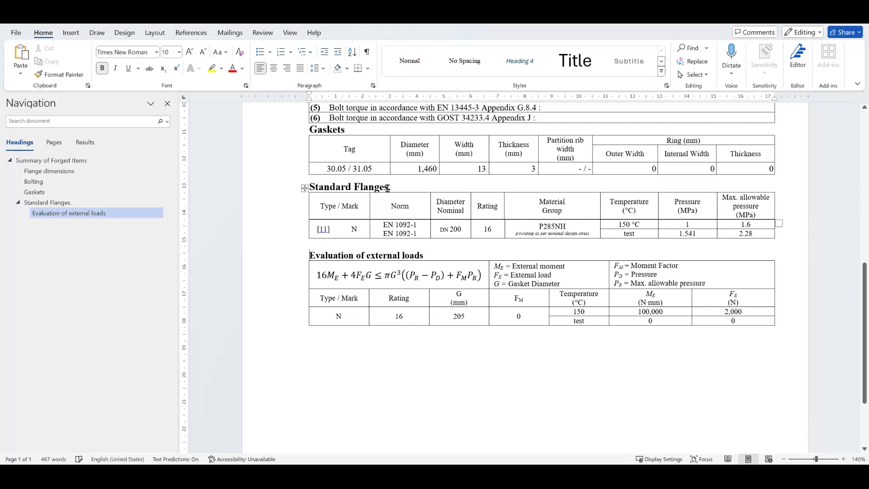
left_click(318, 275)
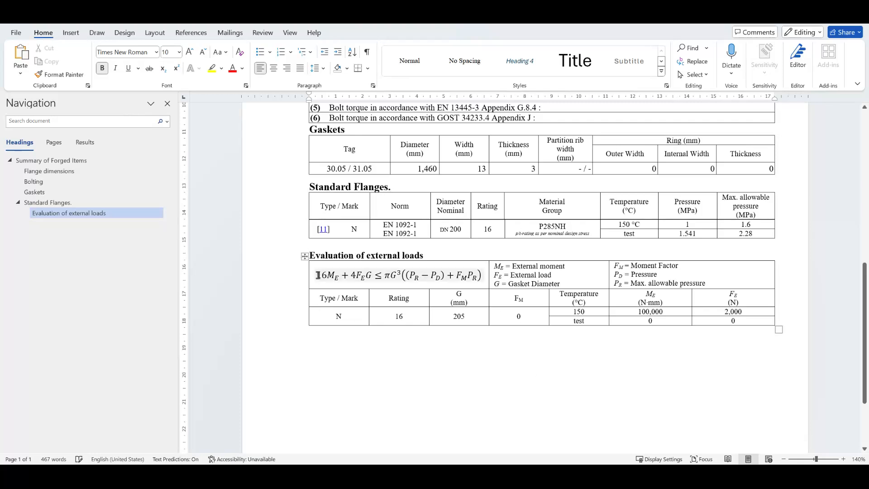
left_click(528, 281)
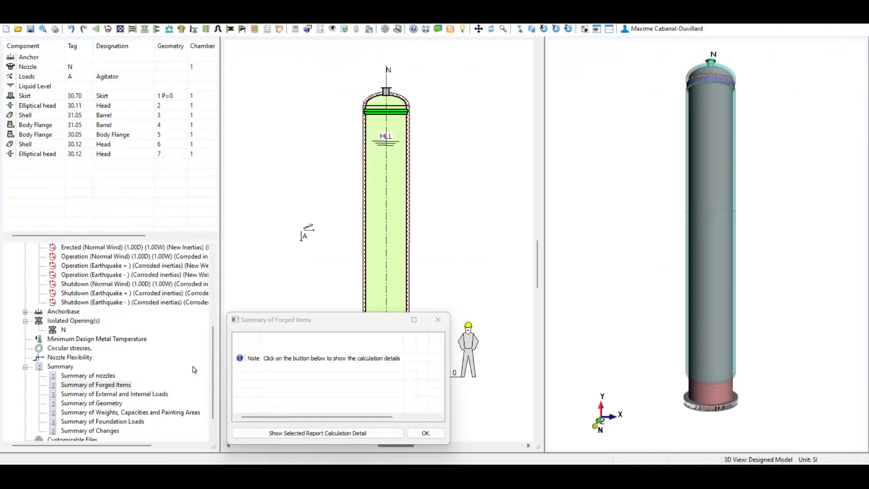
- Open the calculation report for the body flange gasket
left_click(43, 368)
scroll(72, 384, "up", 4)
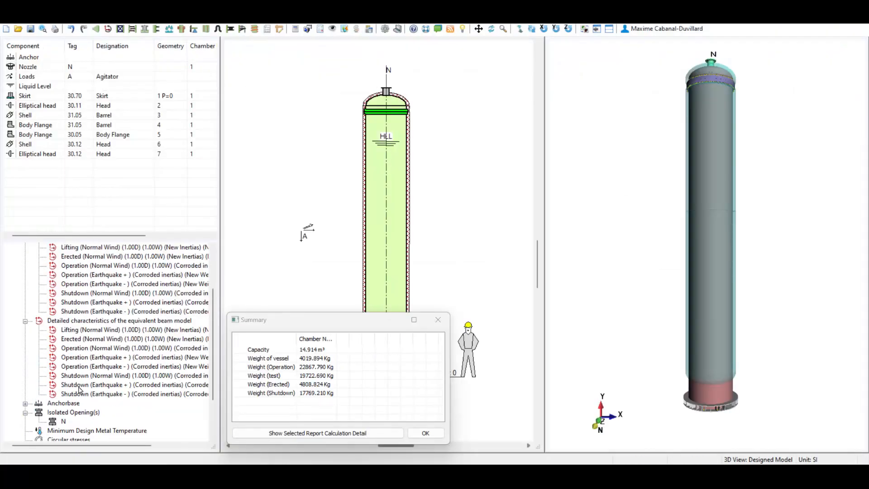
scroll(79, 389, "up", 3)
left_click(25, 284)
left_click(72, 294)
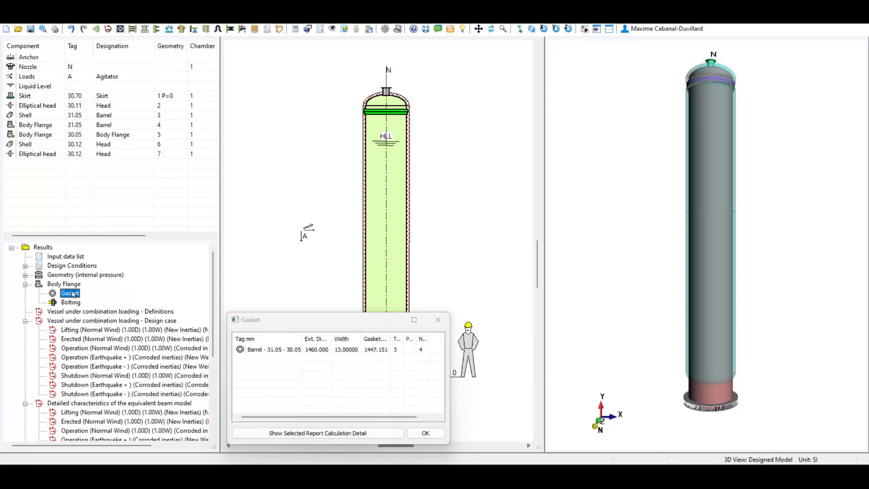
left_click(324, 433)
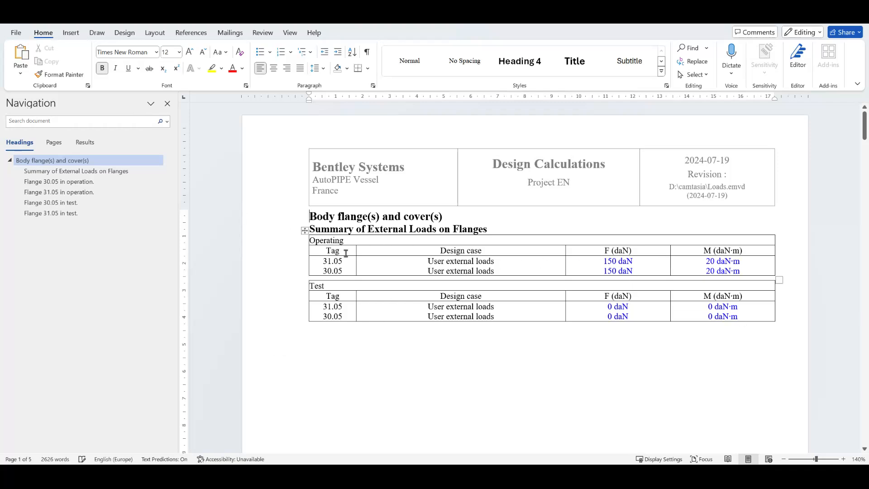
- Review the summary of external loads on flanges and the flange 30.05 and 31.05 operation calculations, then close the gasket dialog
left_click(58, 171)
scroll(520, 378, "down", 3)
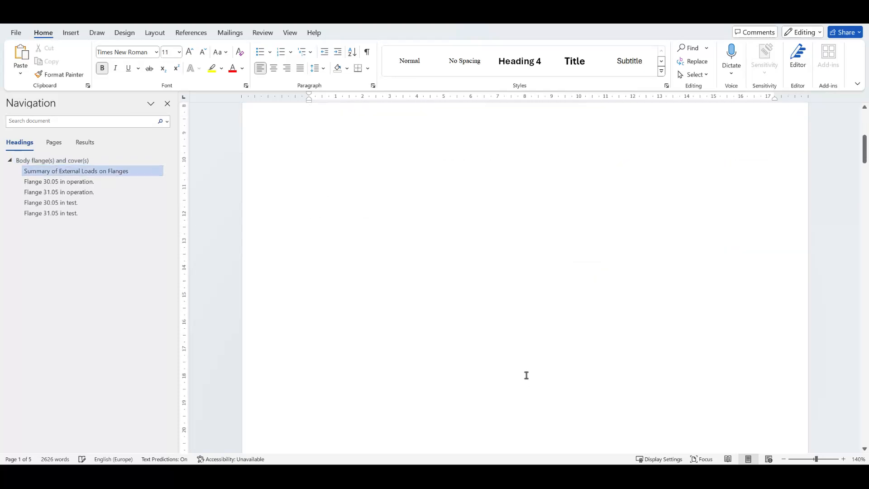
scroll(526, 375, "down", 10)
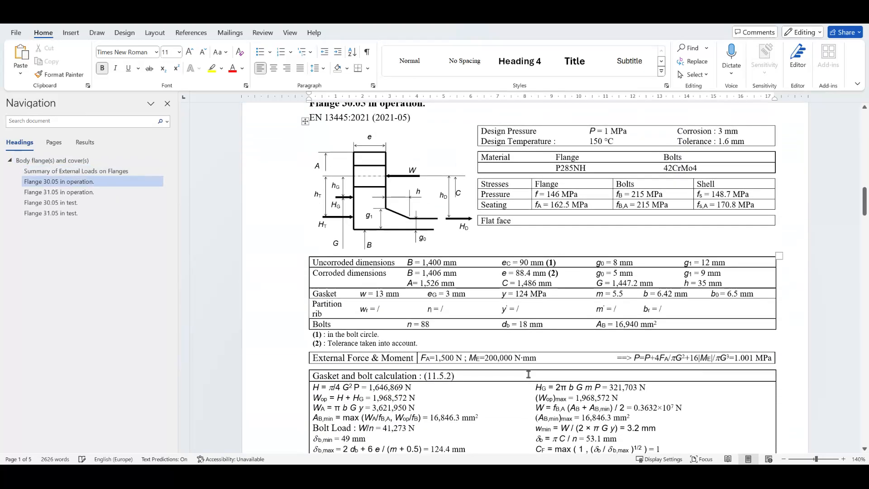
scroll(528, 374, "down", 3)
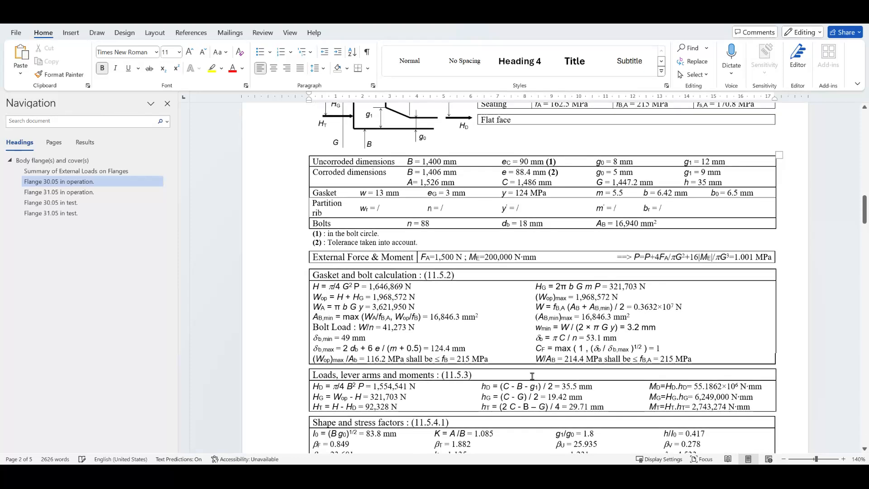
left_click_drag(548, 220, 420, 222)
left_click(510, 396)
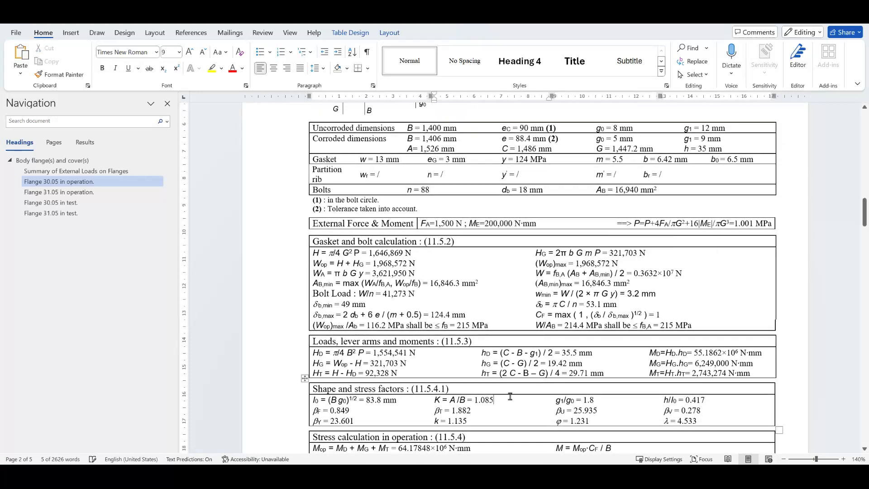
left_click(99, 192)
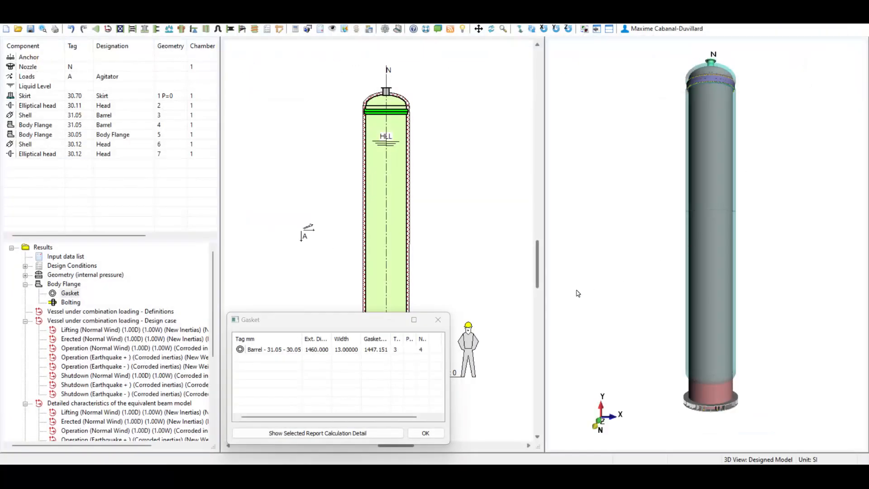
key("Escape")
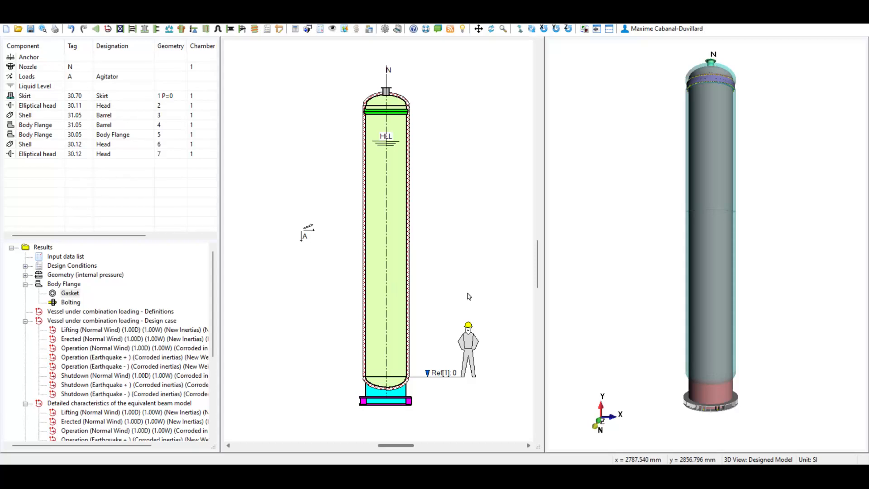